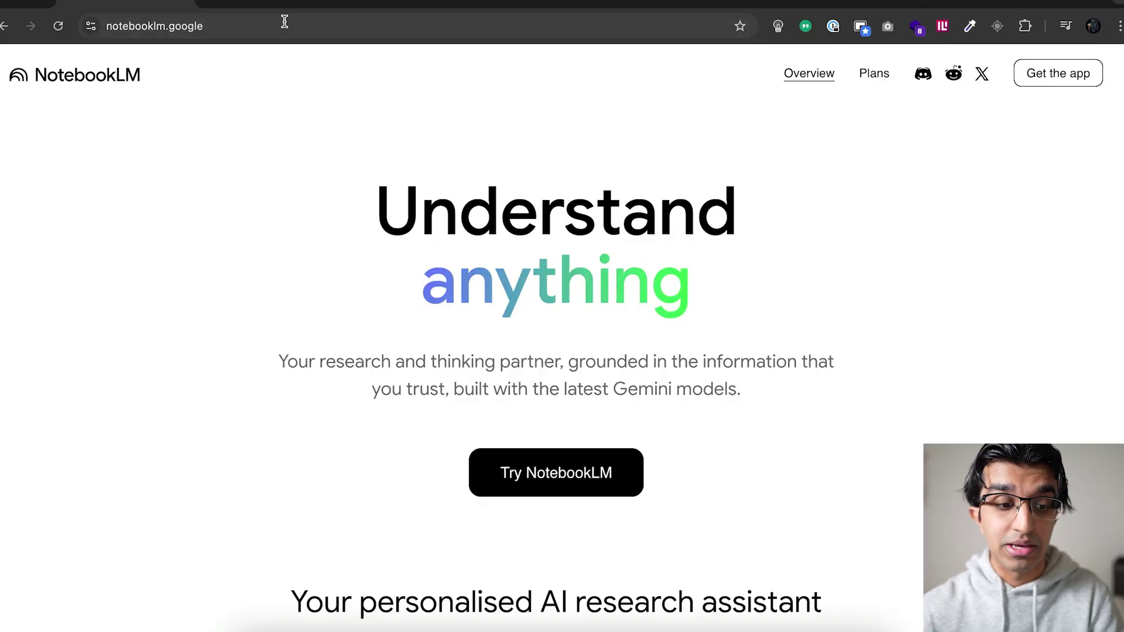
Switch to the X post about a NotebookLM bilingual English-lesson podcast built from a MacRumors article
click(284, 4)
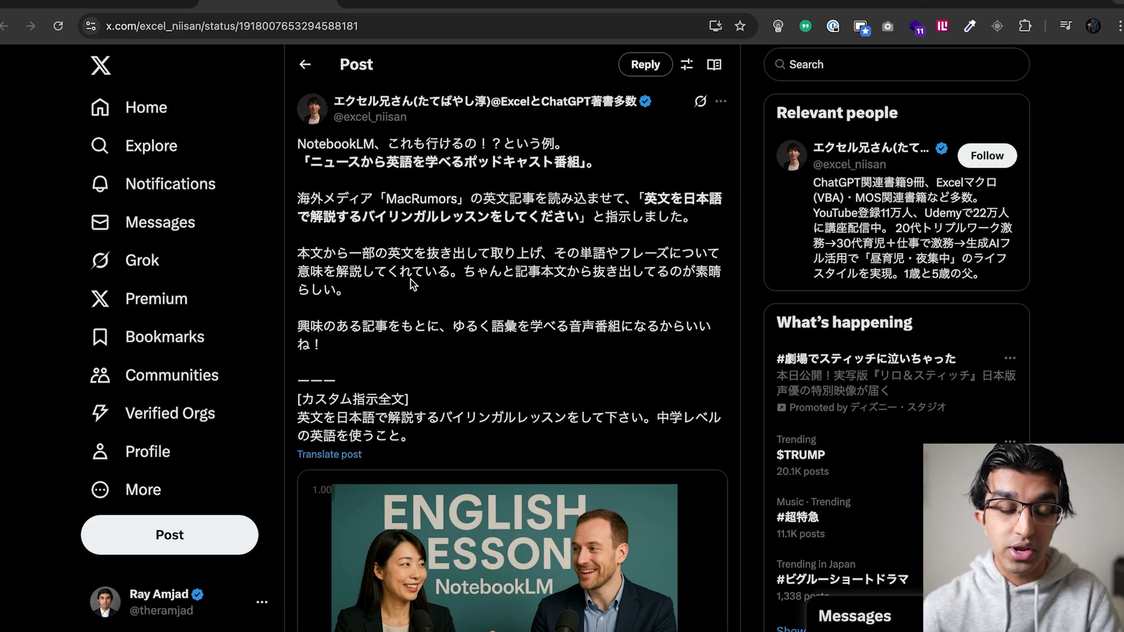
Read down the X post's custom instructions and embedded video, then switch to the 50-language Audio Overviews article
scroll(410, 328, down, 3)
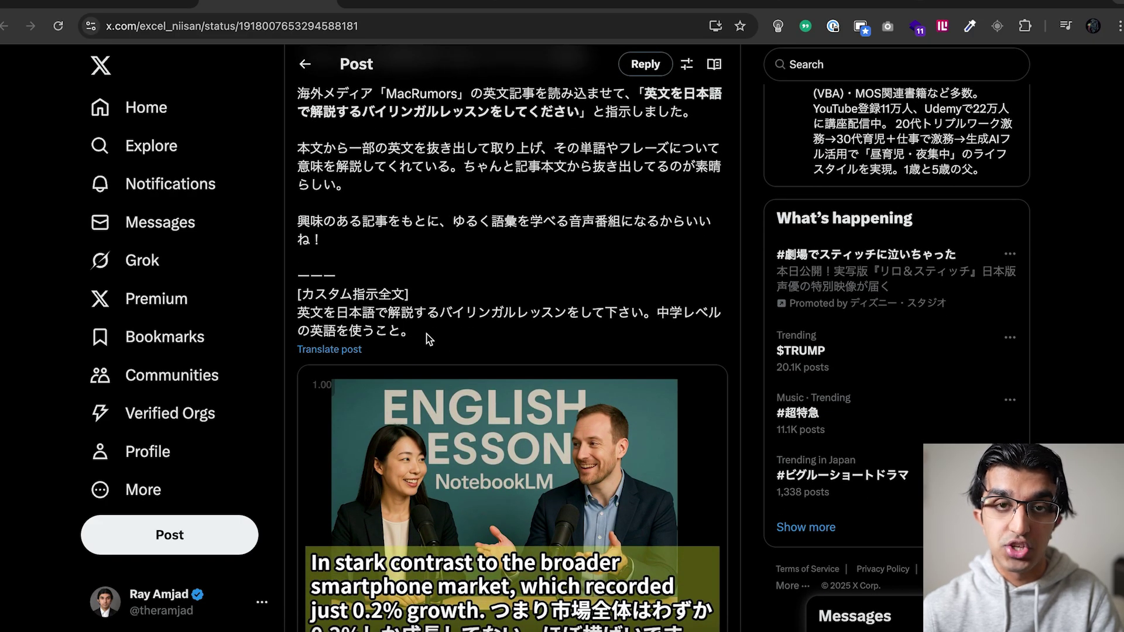
scroll(439, 287, down, 2)
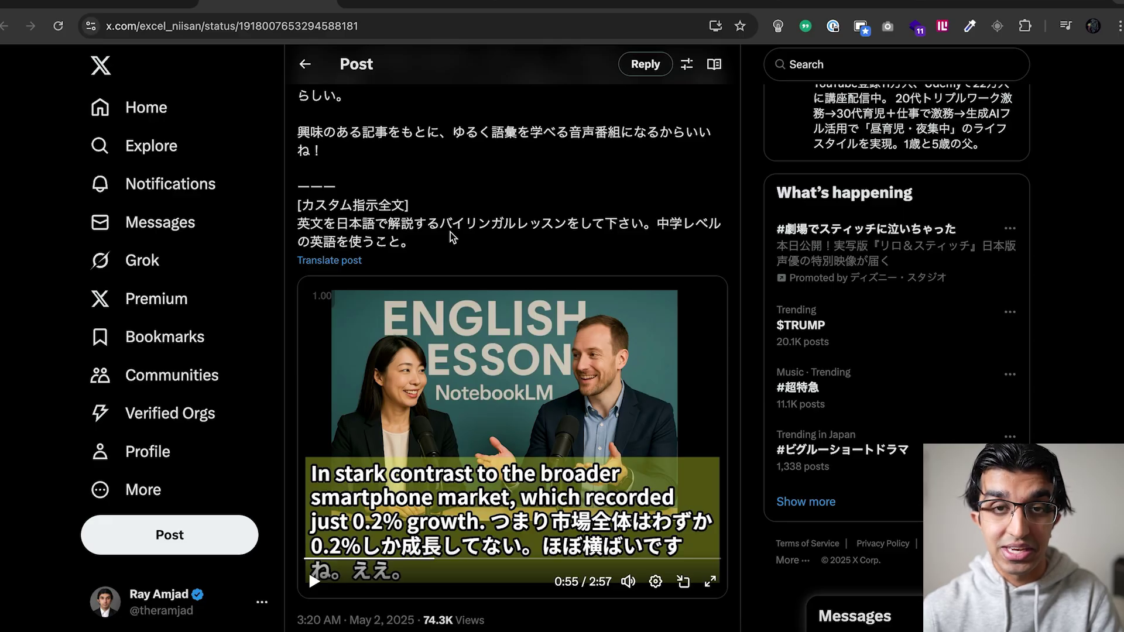
scroll(456, 234, down, 1)
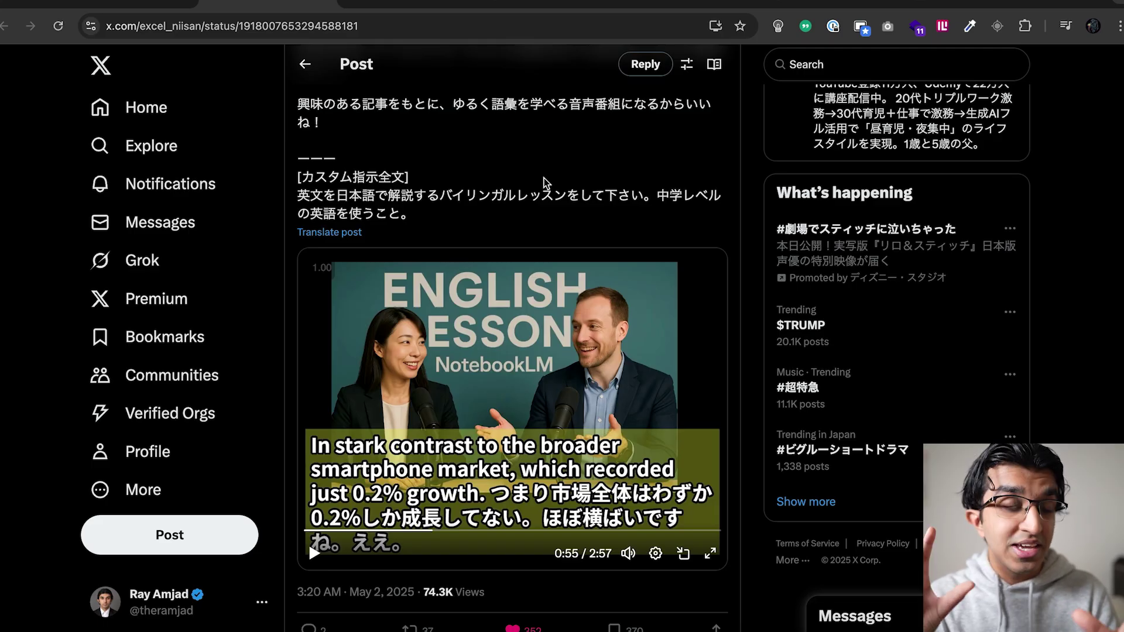
key(ctrl+Tab)
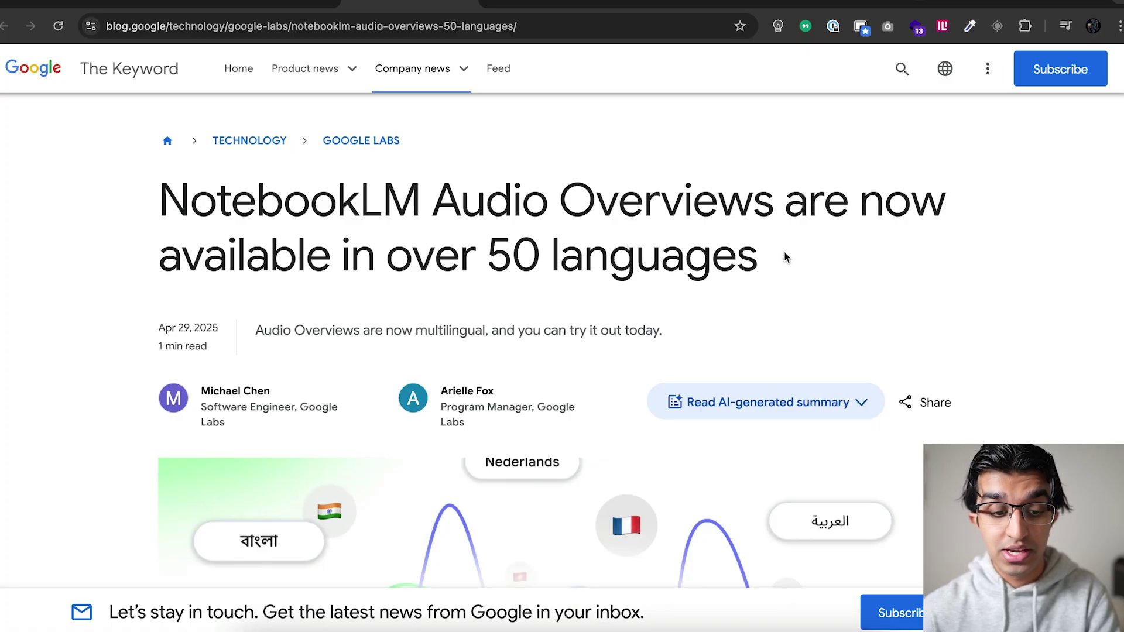
scroll(785, 257, down, 20)
scroll(785, 258, up, 12)
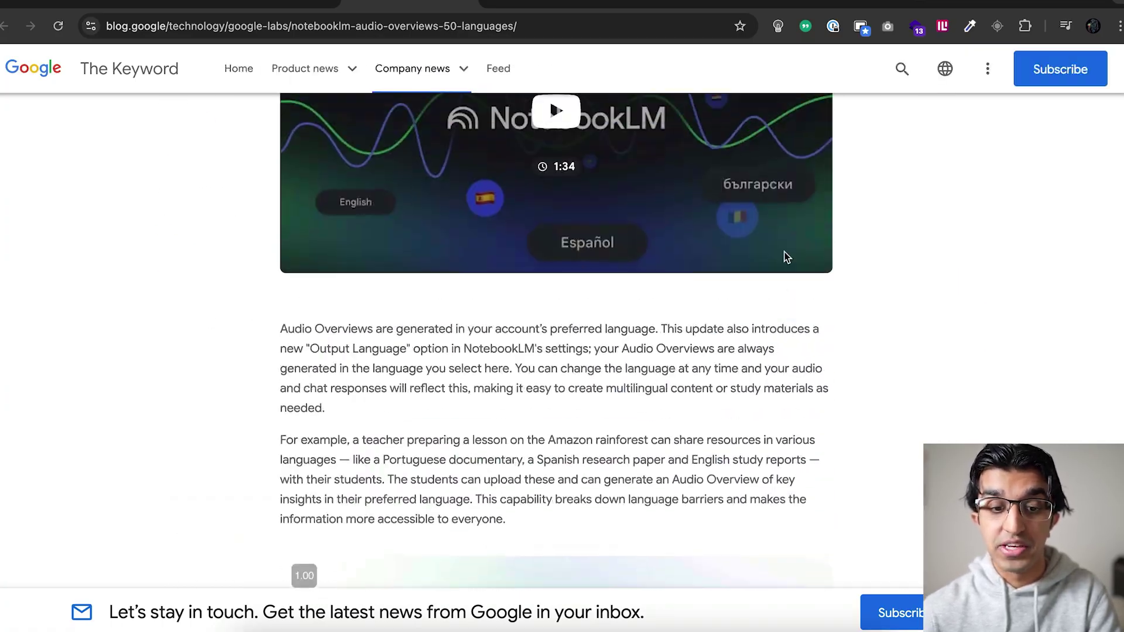
scroll(786, 258, up, 8)
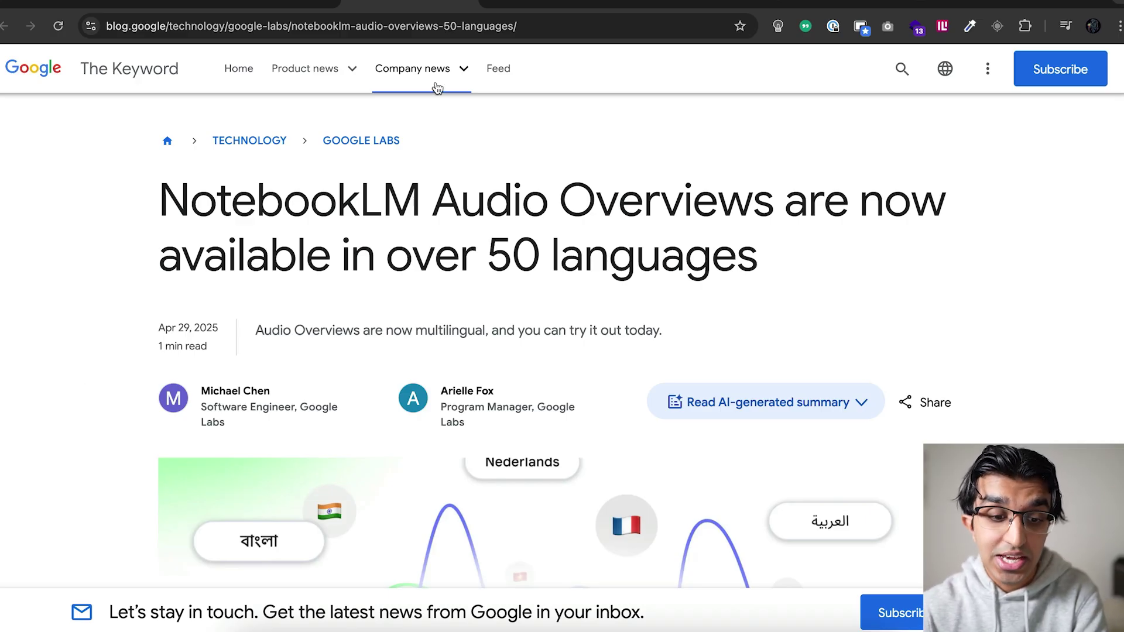
Look over the AI News: Tensor AI App Store listing's iPhone screenshots, including hourly audio briefings
click(539, 3)
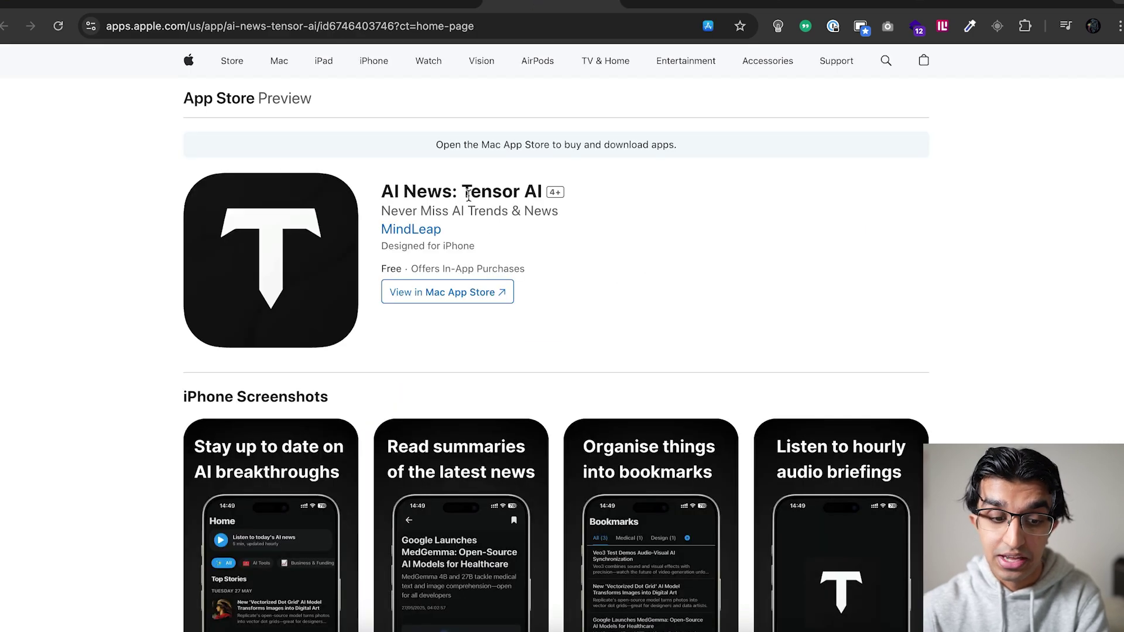
scroll(467, 198, down, 3)
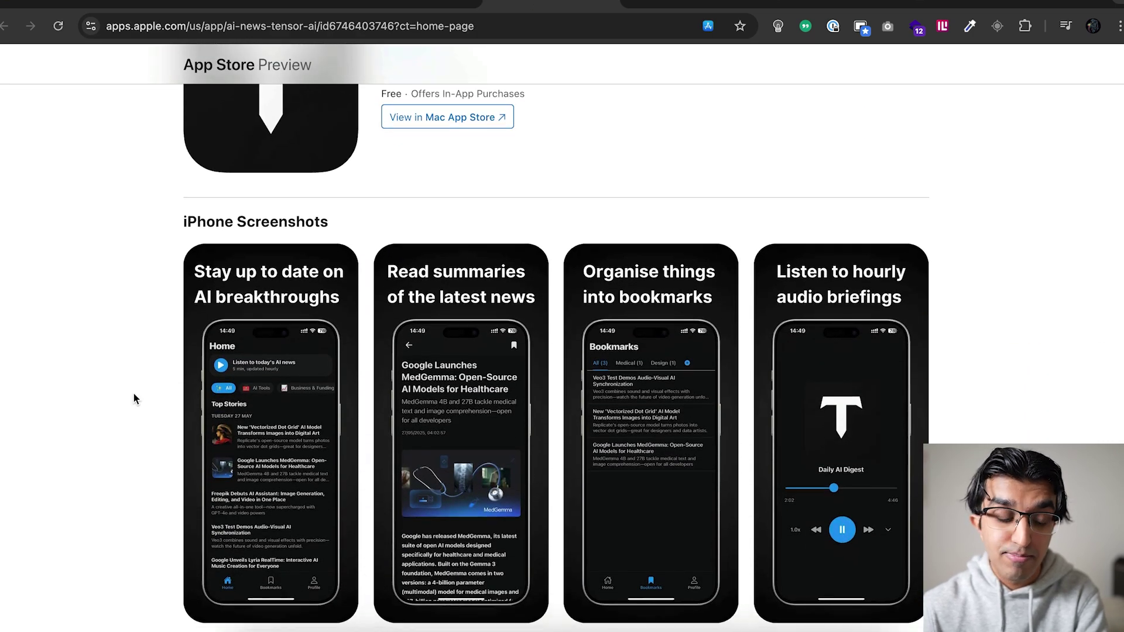
scroll(133, 394, down, 1)
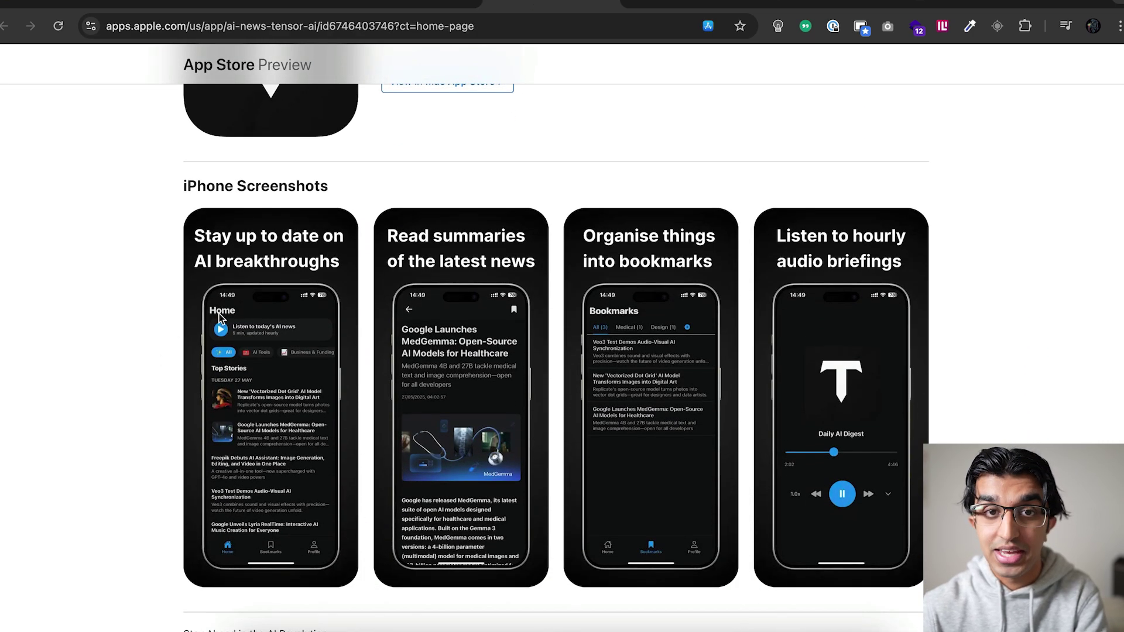
scroll(120, 377, down, 1)
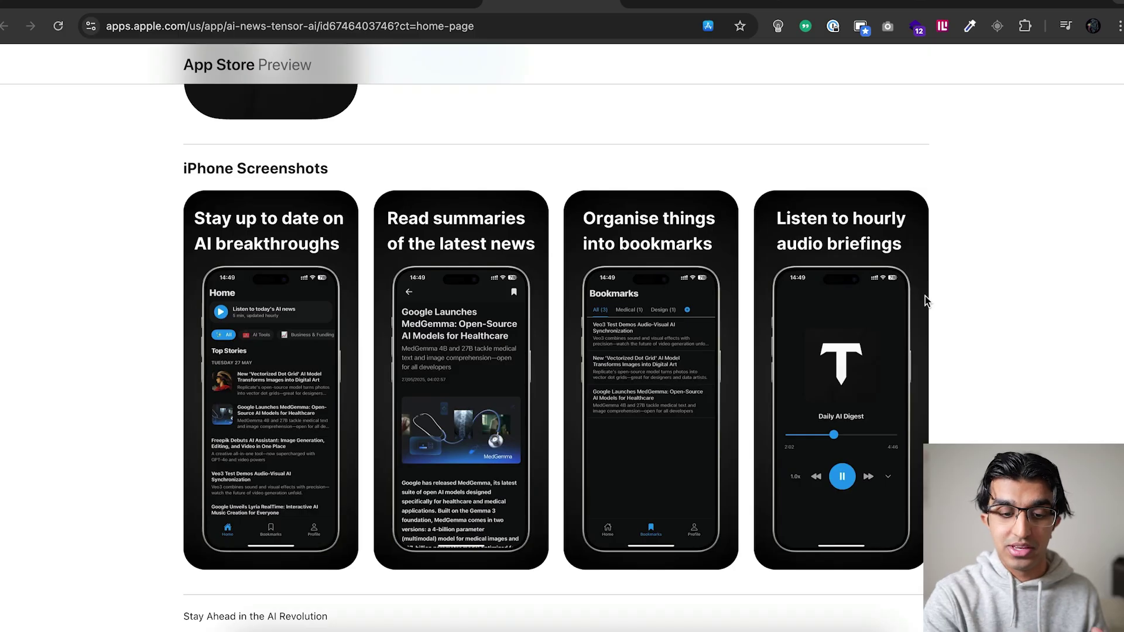
scroll(1015, 325, up, 1)
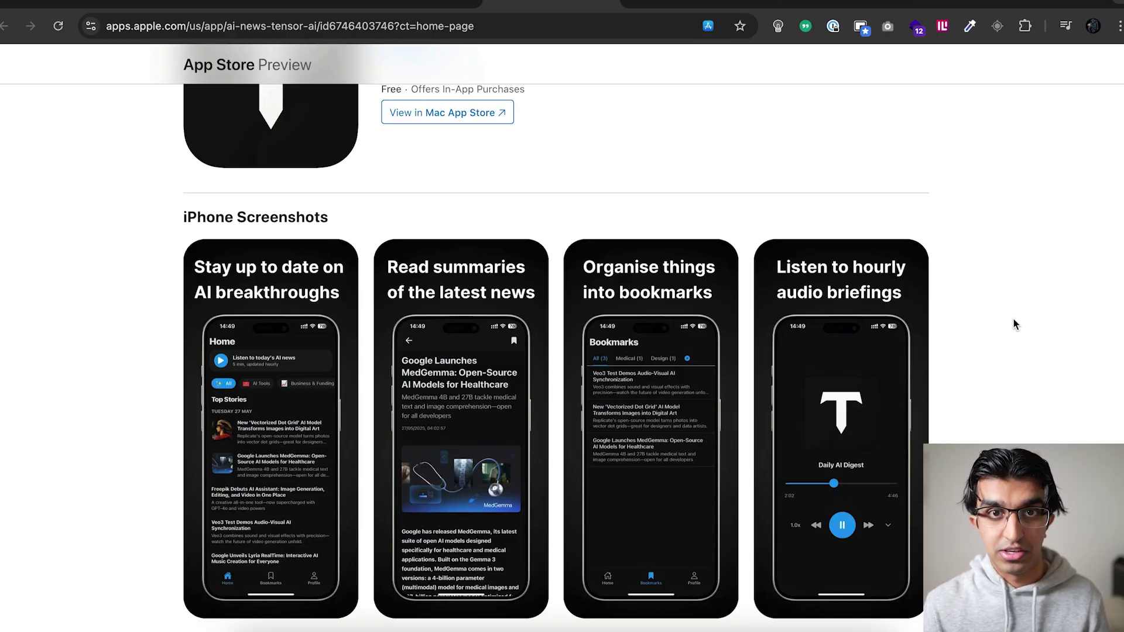
scroll(872, 308, up, 4)
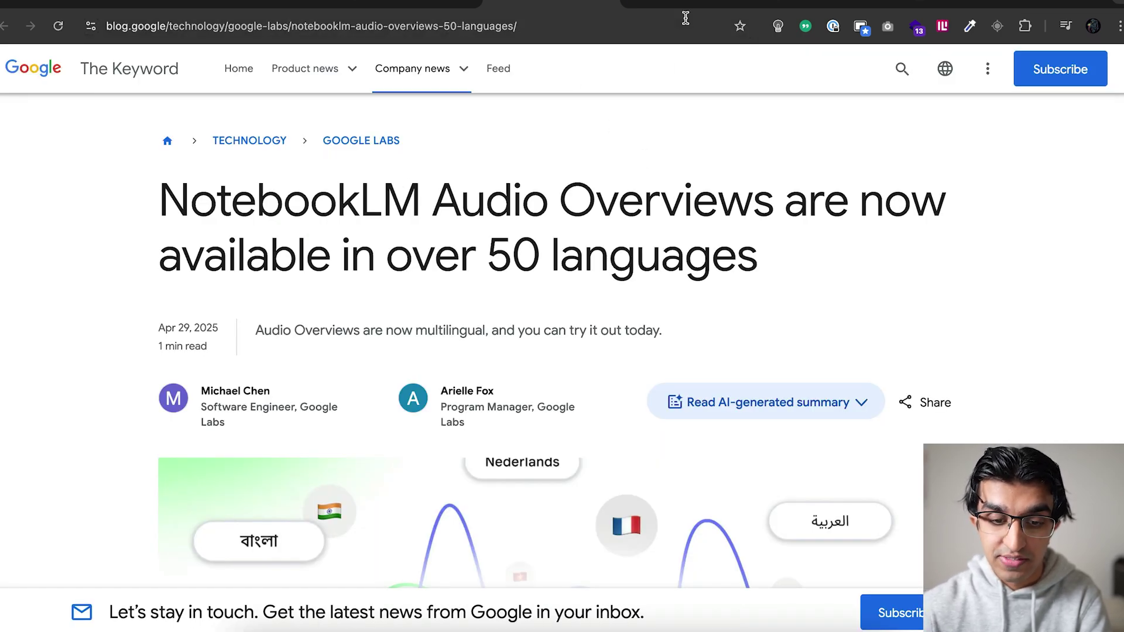
Browse the Japanese conversation podcast channel's video list
key(ctrl+Tab)
scroll(748, 258, down, 5)
scroll(1045, 424, down, 4)
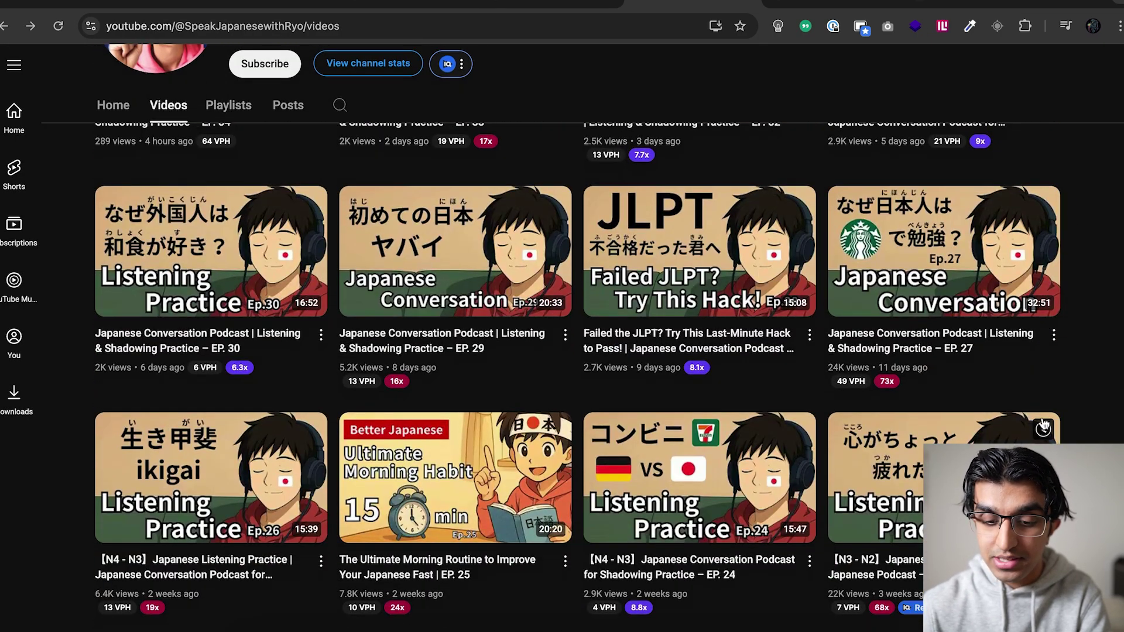
mouse_move(979, 261)
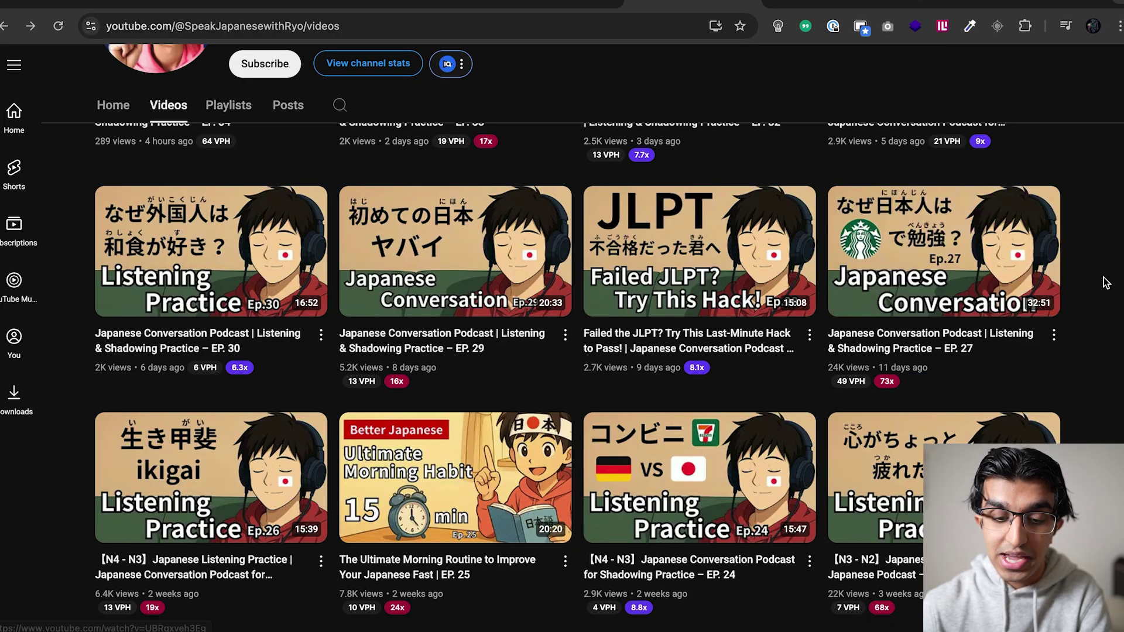
scroll(948, 254, up, 3)
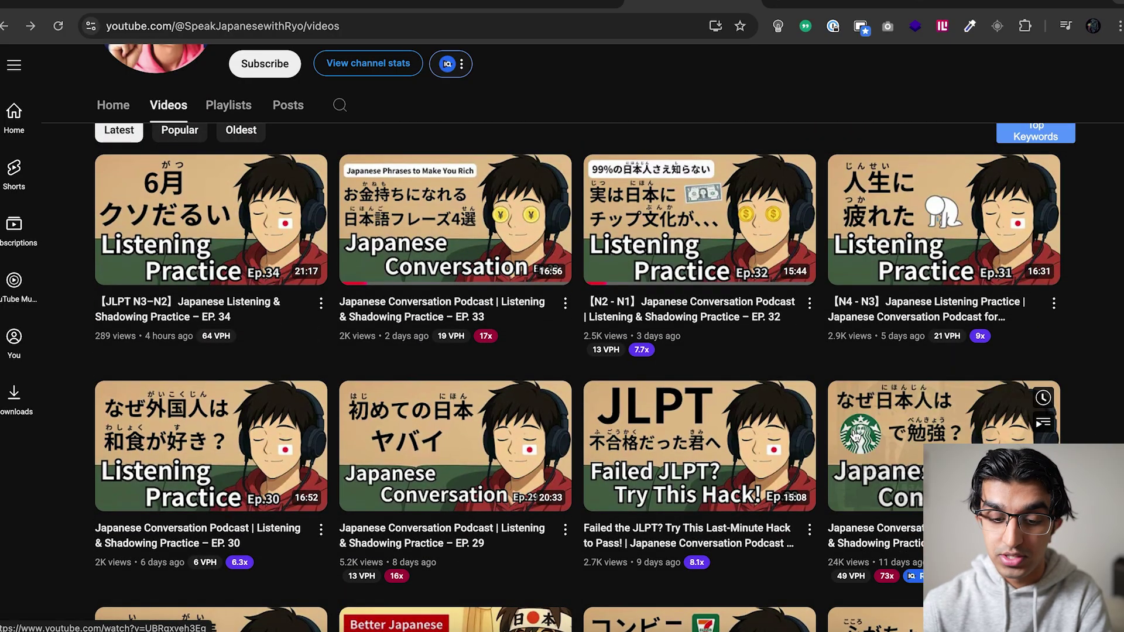
scroll(890, 363, down, 3)
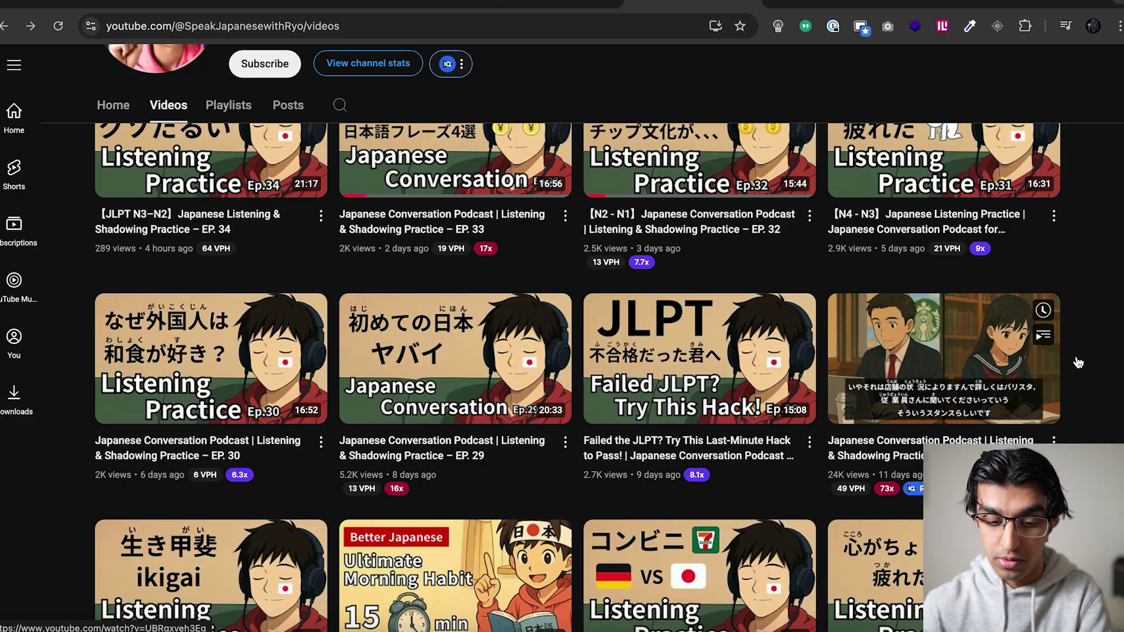
Play the EP.27 Japanese conversation podcast, pause it at 10:34, and return to NotebookLM
click(955, 367)
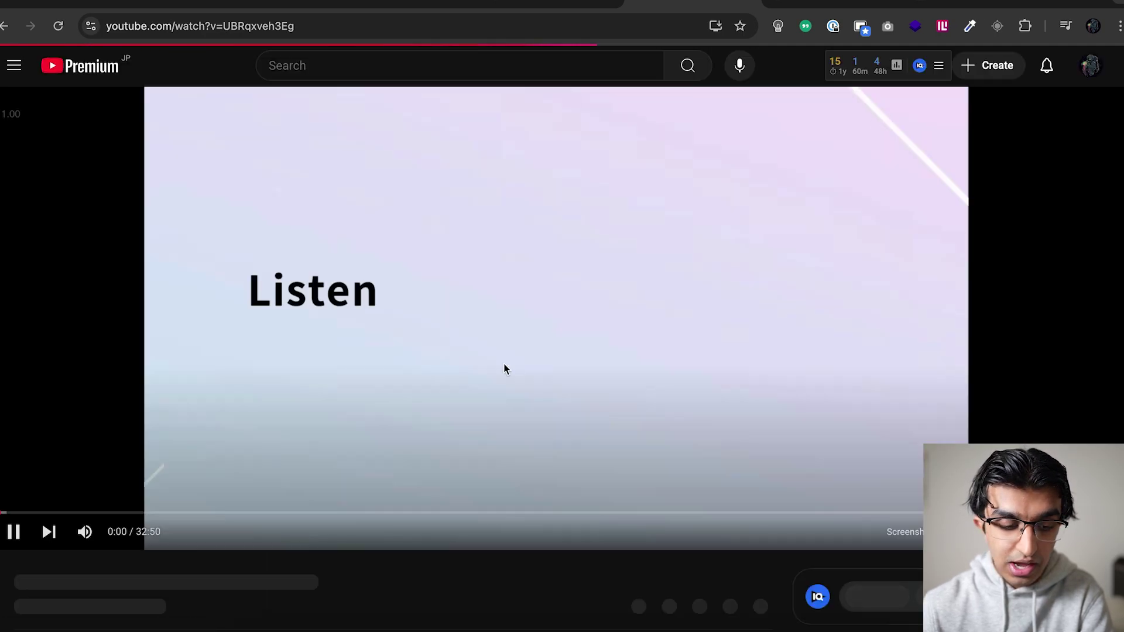
click(434, 394)
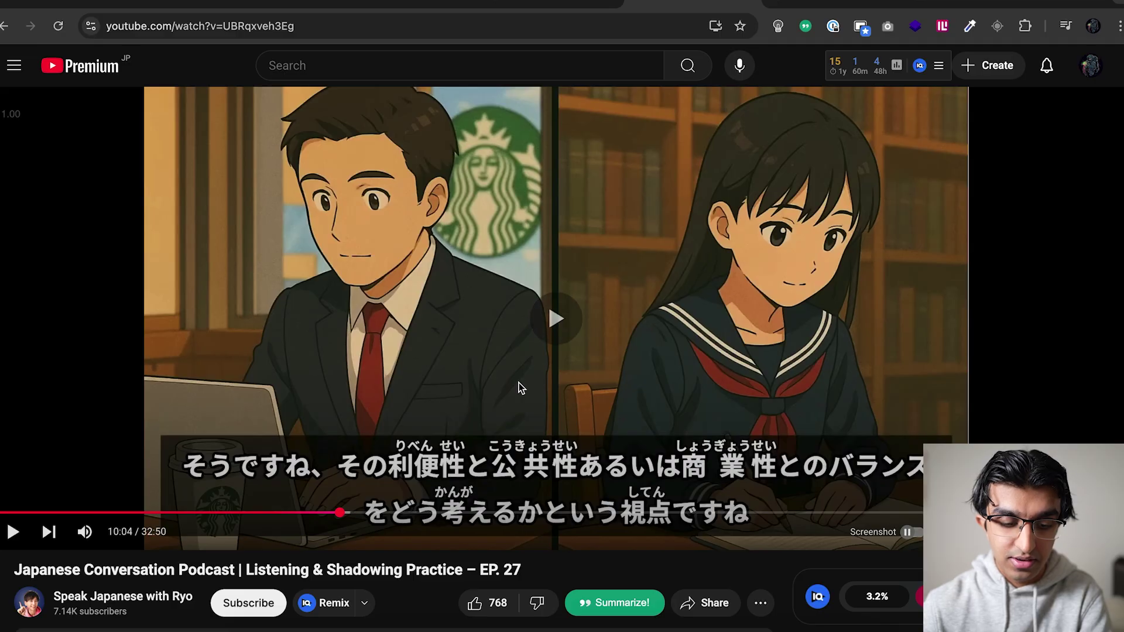
click(519, 382)
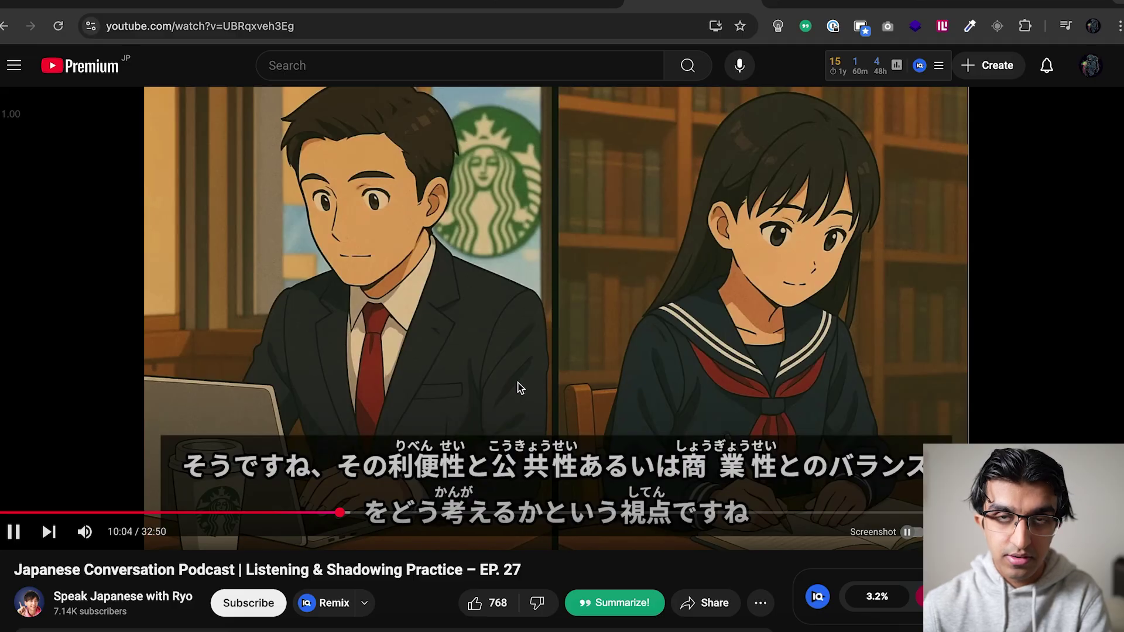
click(372, 512)
key(Left)
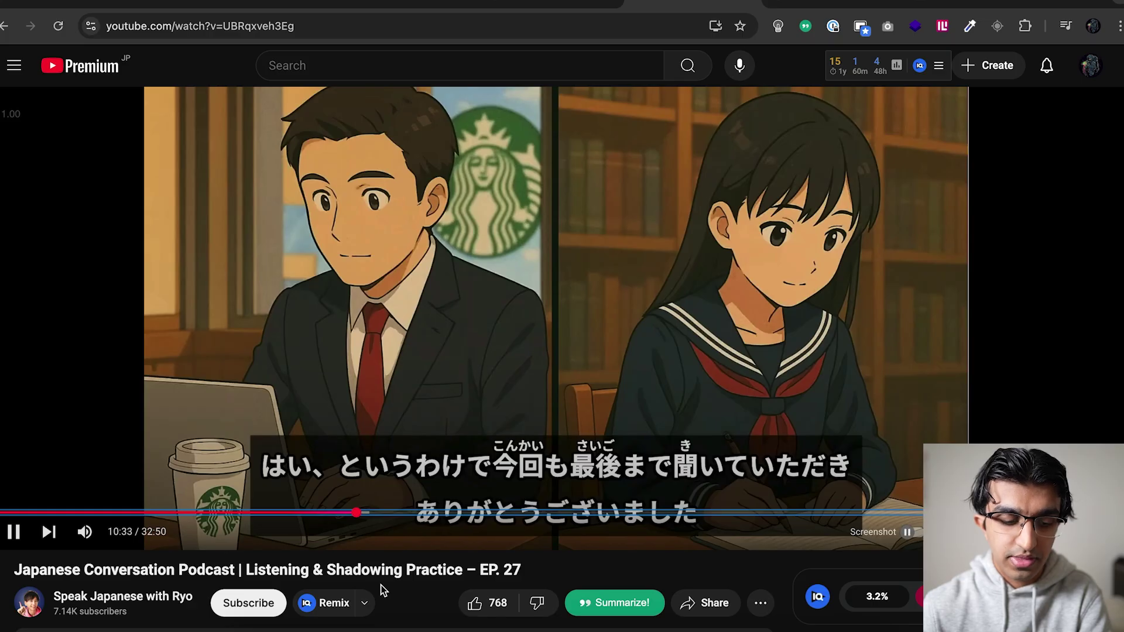
key(space)
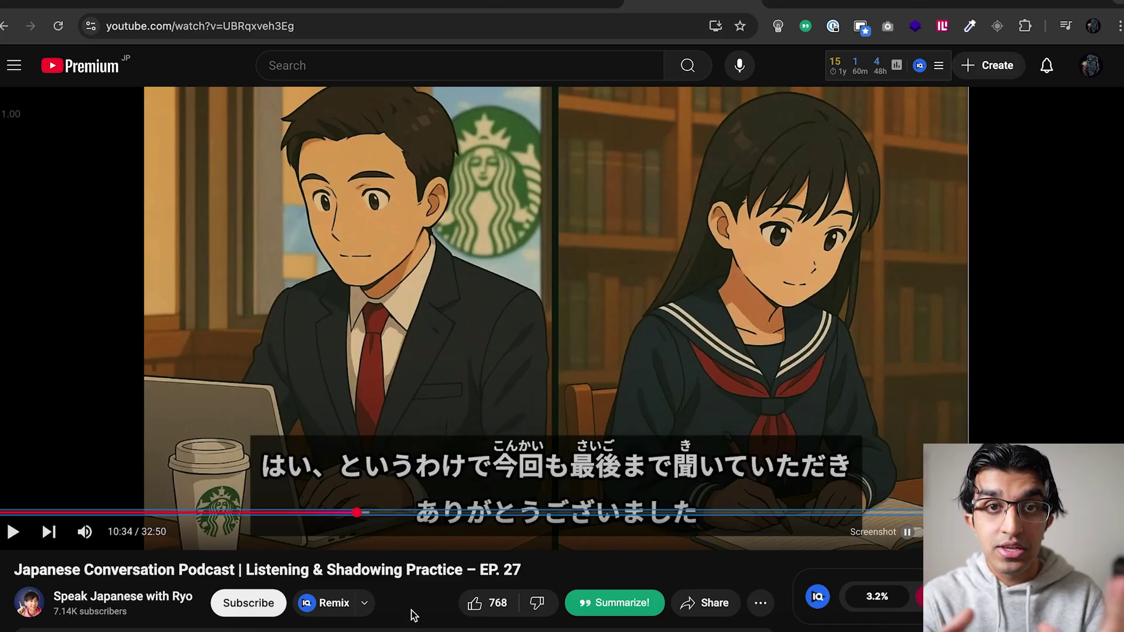
key(ctrl+Tab)
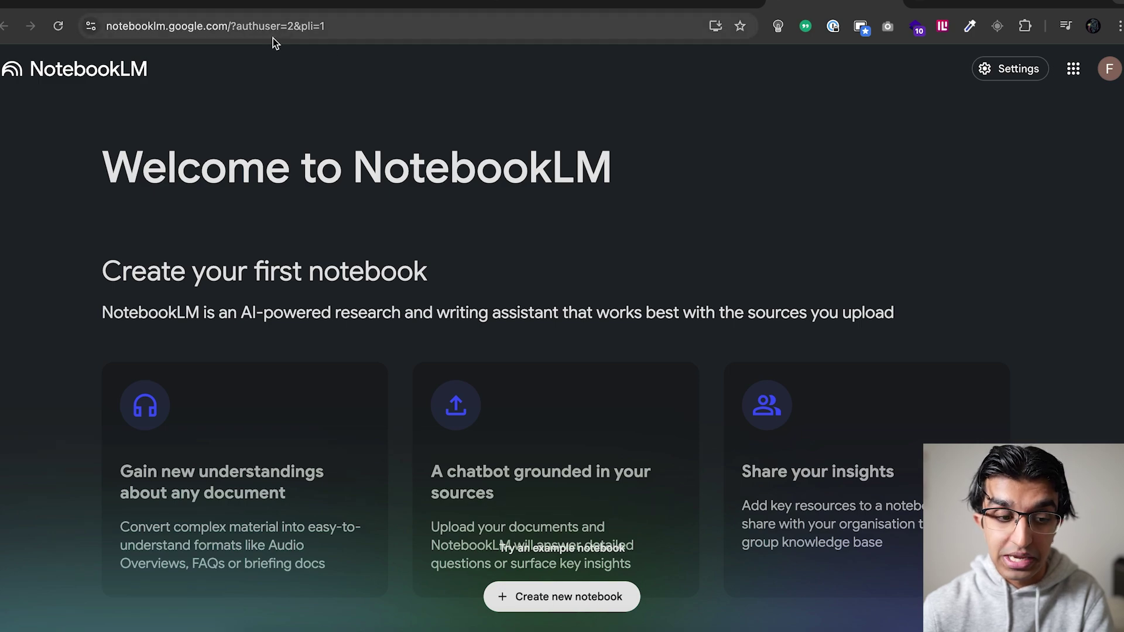
Create an Untitled notebook without sources and save 日本語 as its output language override
click(575, 601)
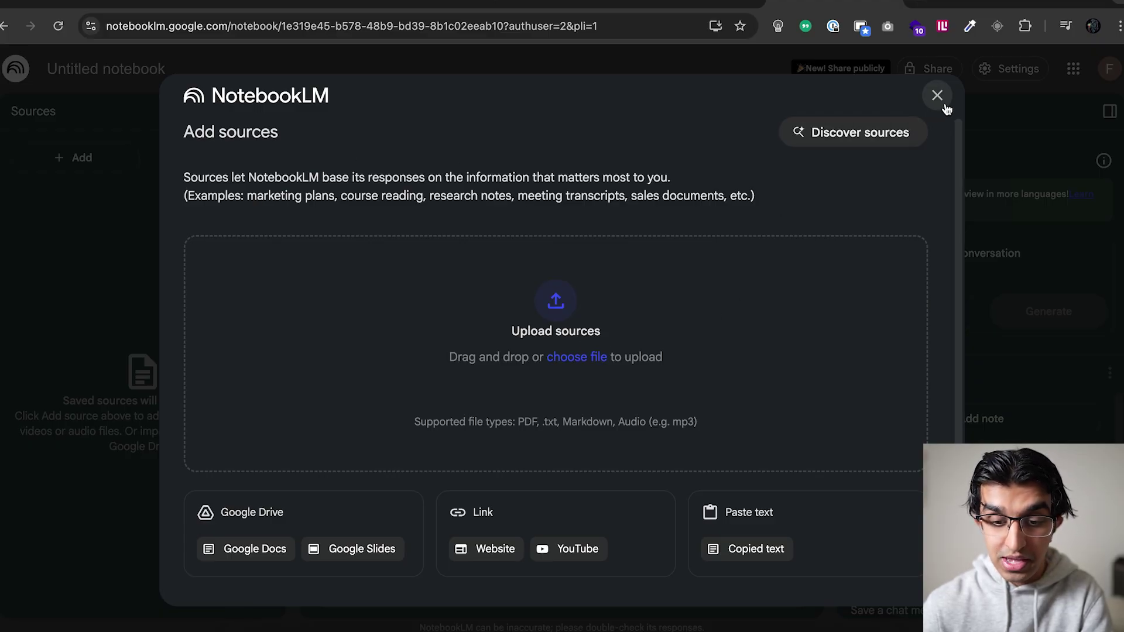
click(938, 97)
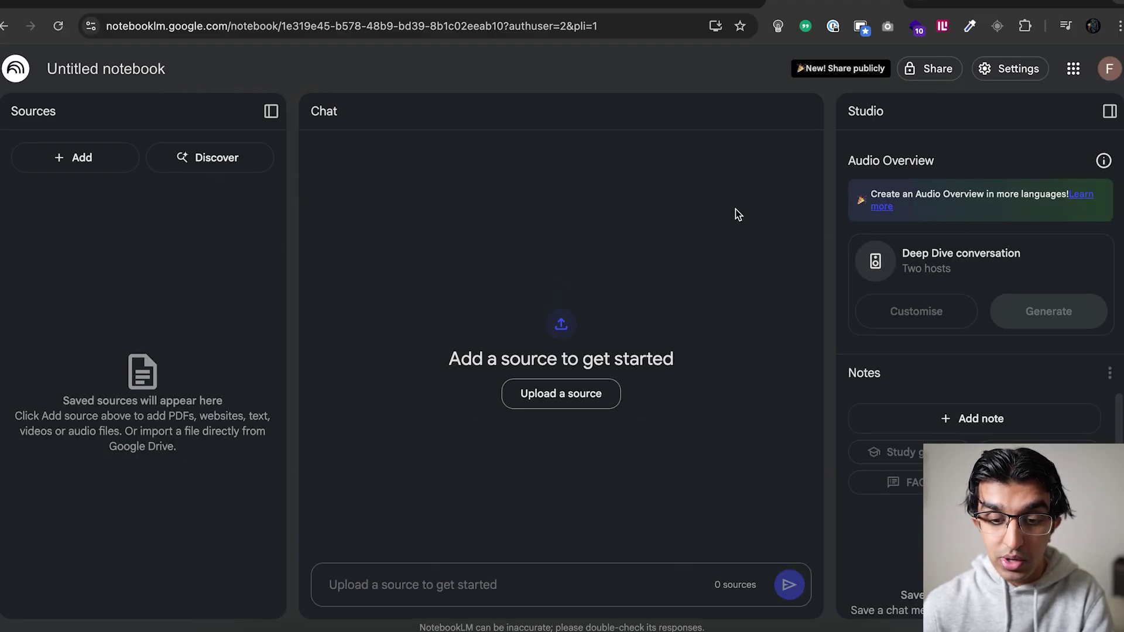
click(1021, 71)
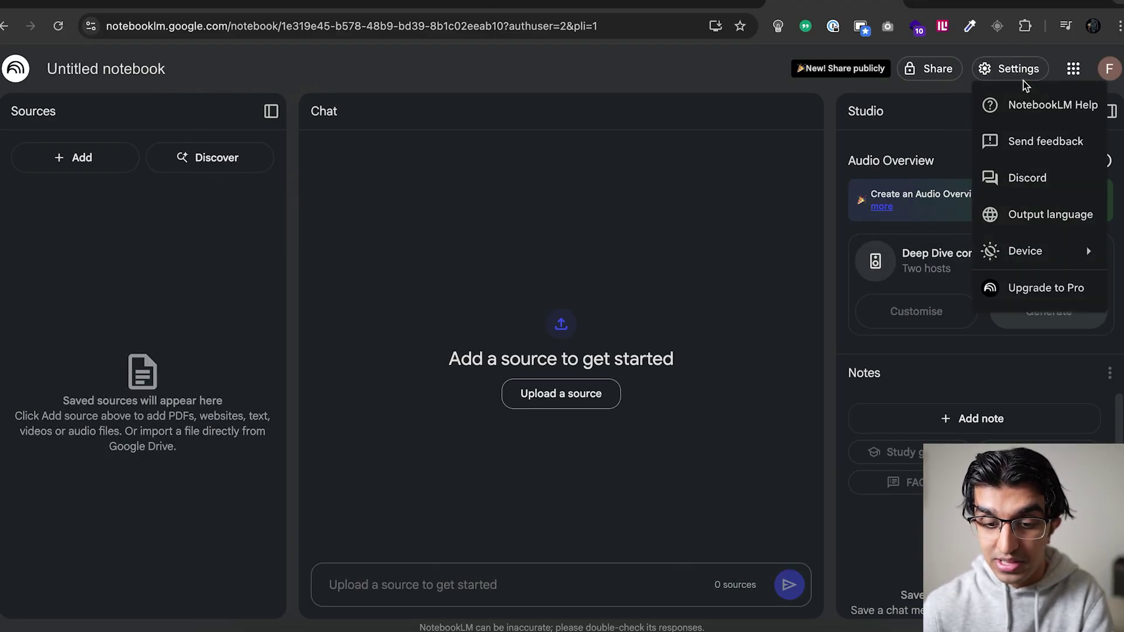
click(1045, 215)
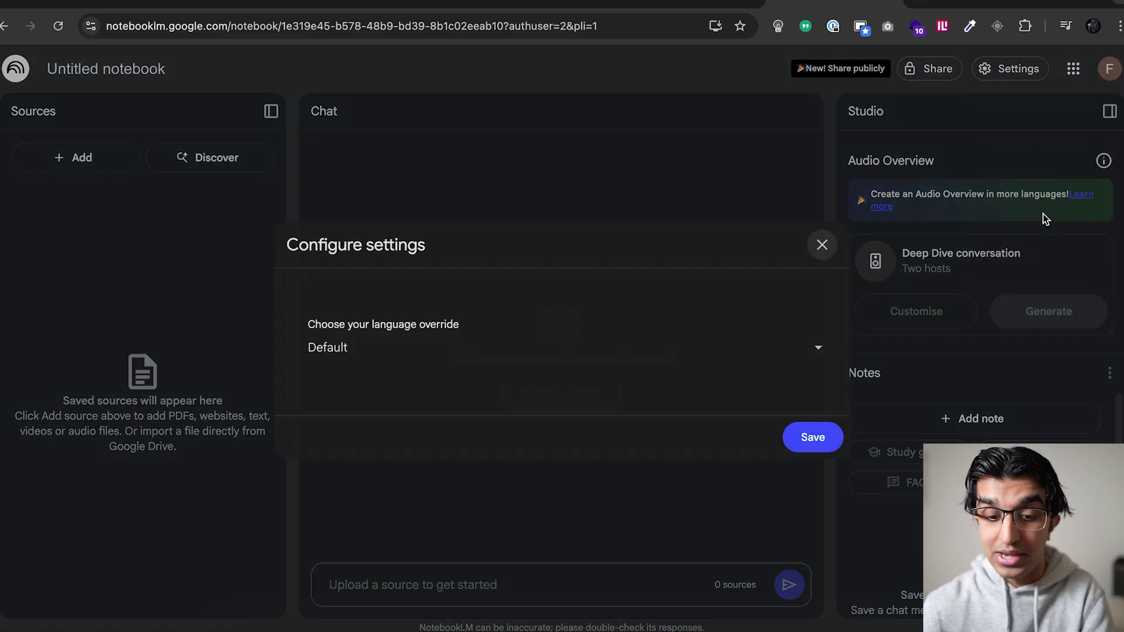
click(819, 348)
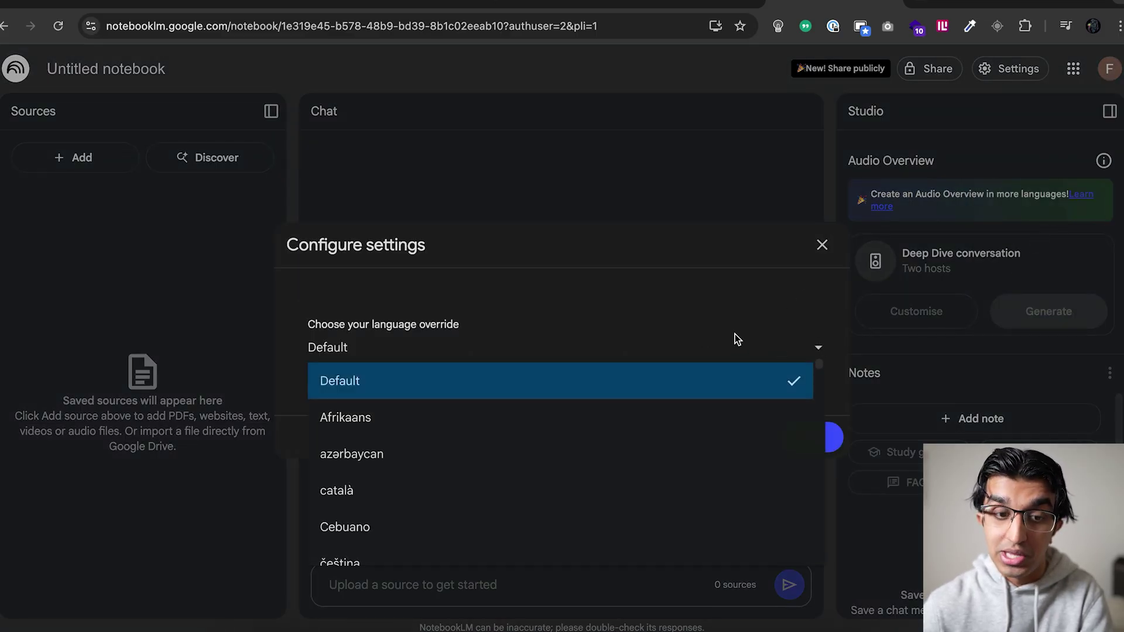
scroll(638, 475, down, 20)
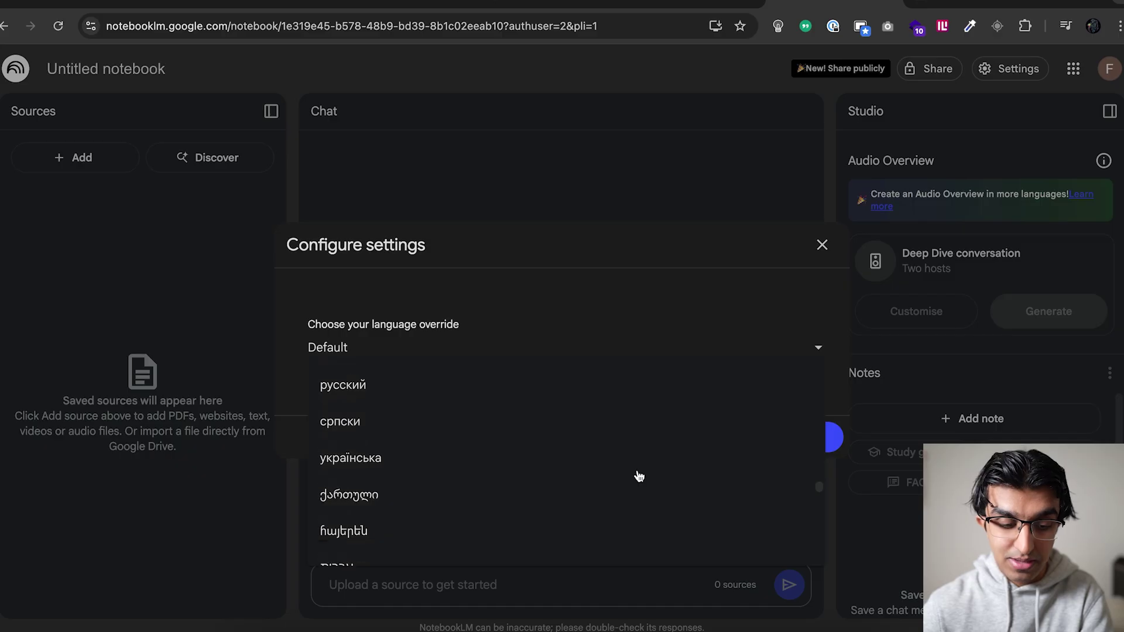
scroll(638, 475, down, 10)
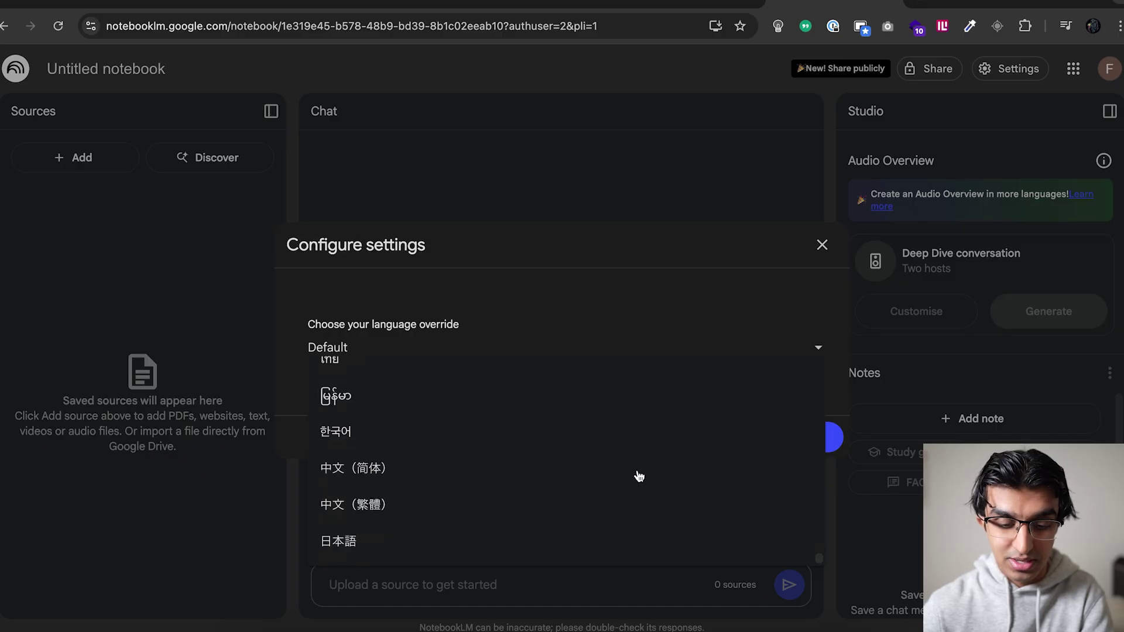
click(529, 551)
click(827, 437)
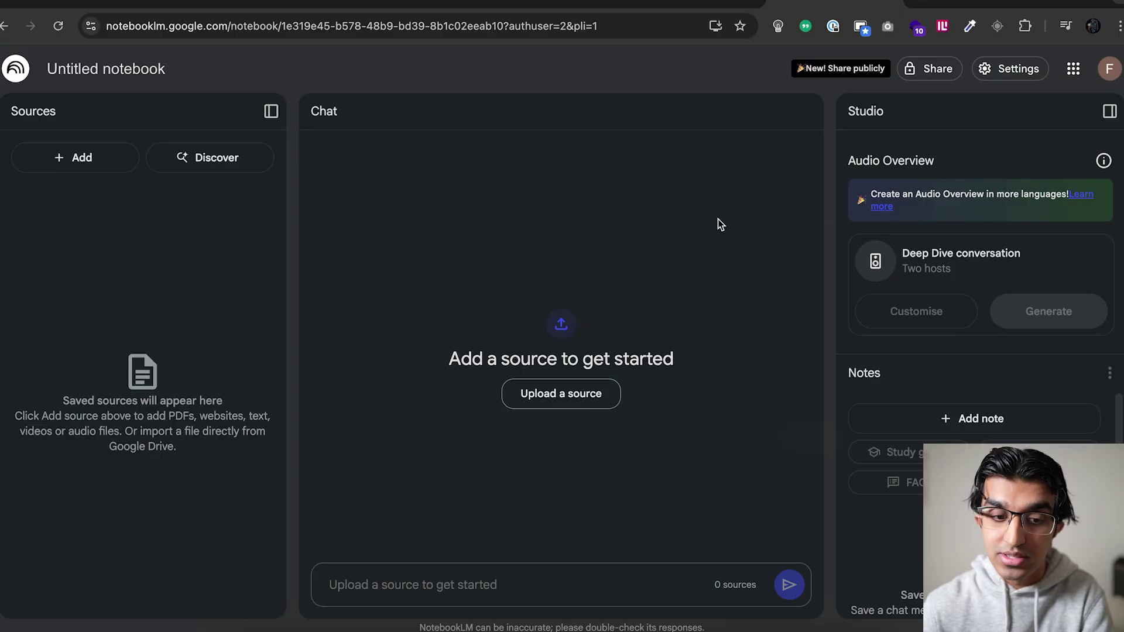
Copy 'Why do so many Japanese people study at Starbucks?' from the EP.27 video description
key(ctrl+shift+Tab)
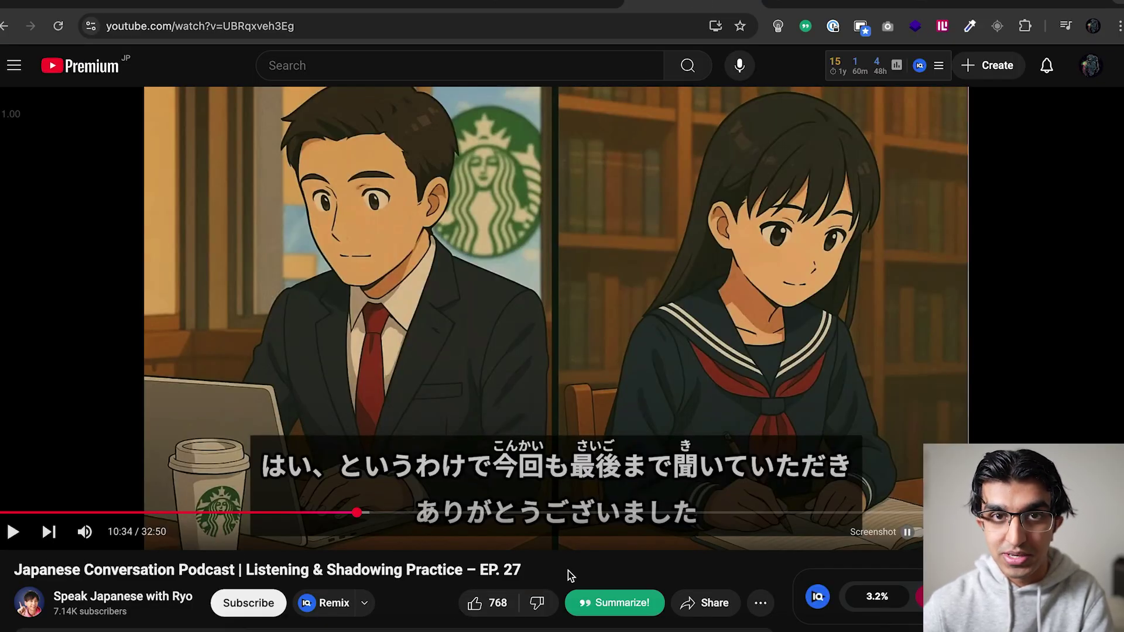
scroll(568, 571, down, 3)
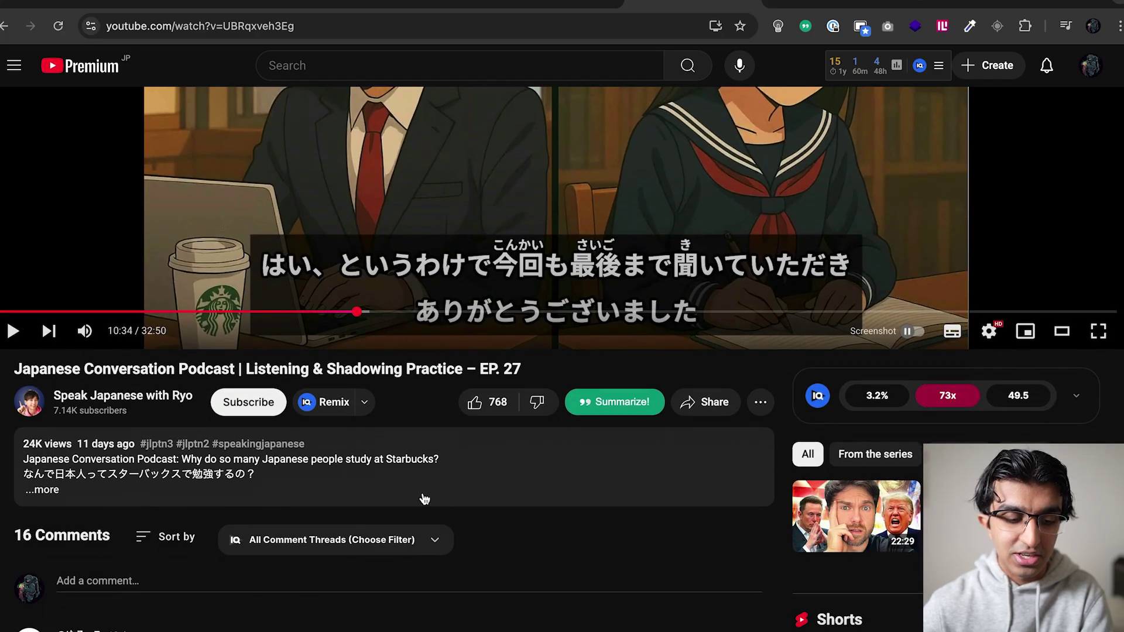
drag(442, 460, 181, 460)
key(ctrl+c)
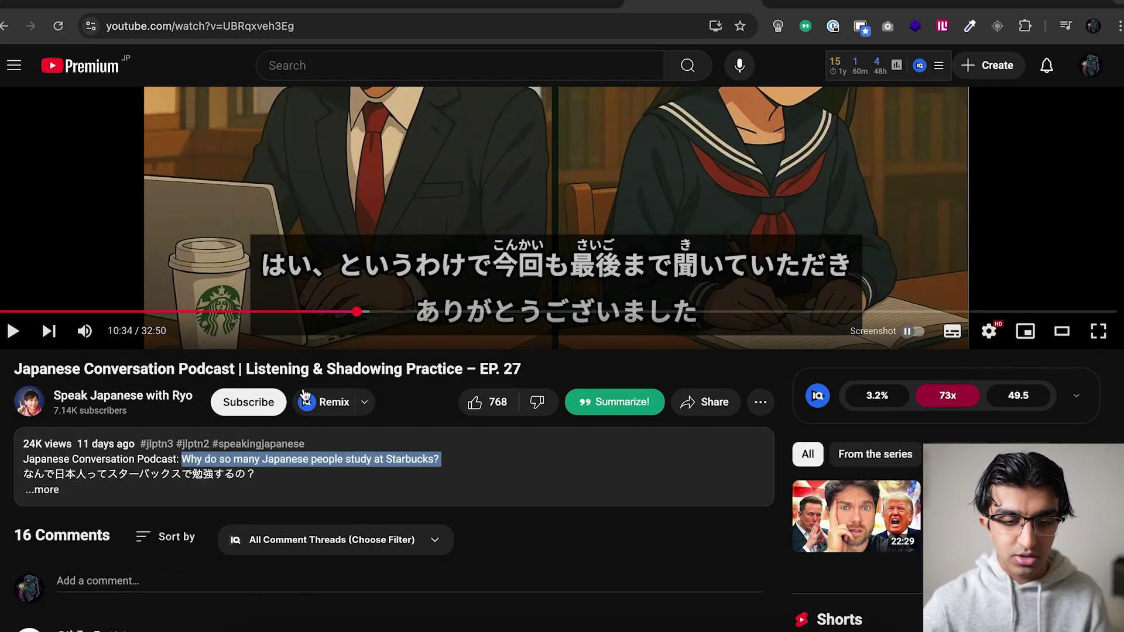
scroll(585, 234, up, 3)
Discover web sources for the pasted Starbucks-study question and import all 10 results
click(836, 1)
click(217, 160)
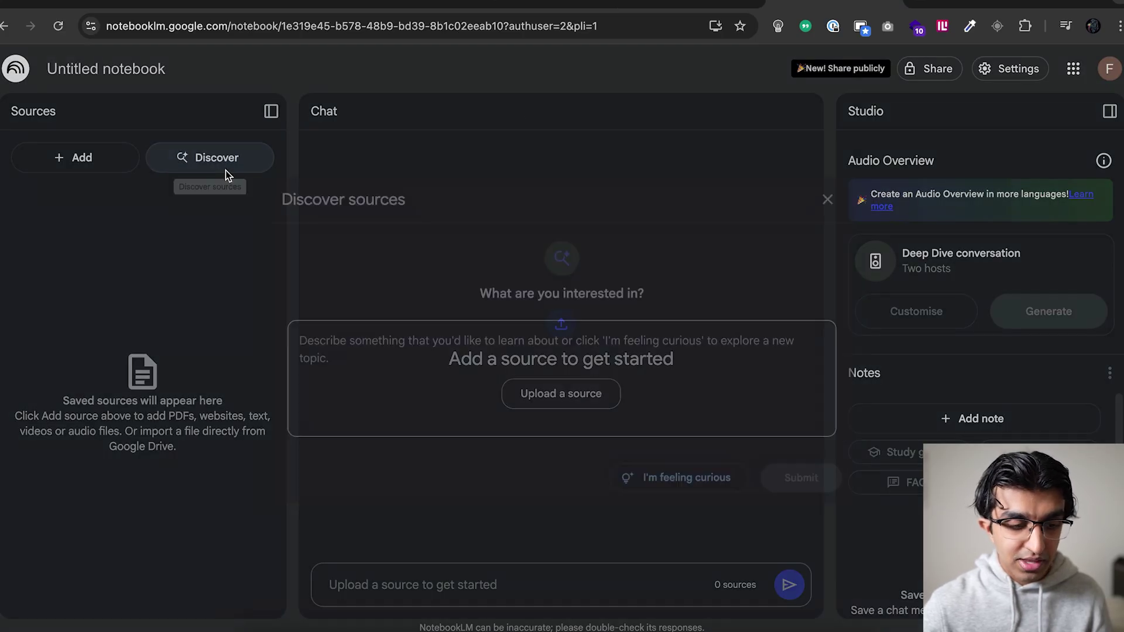
click(562, 346)
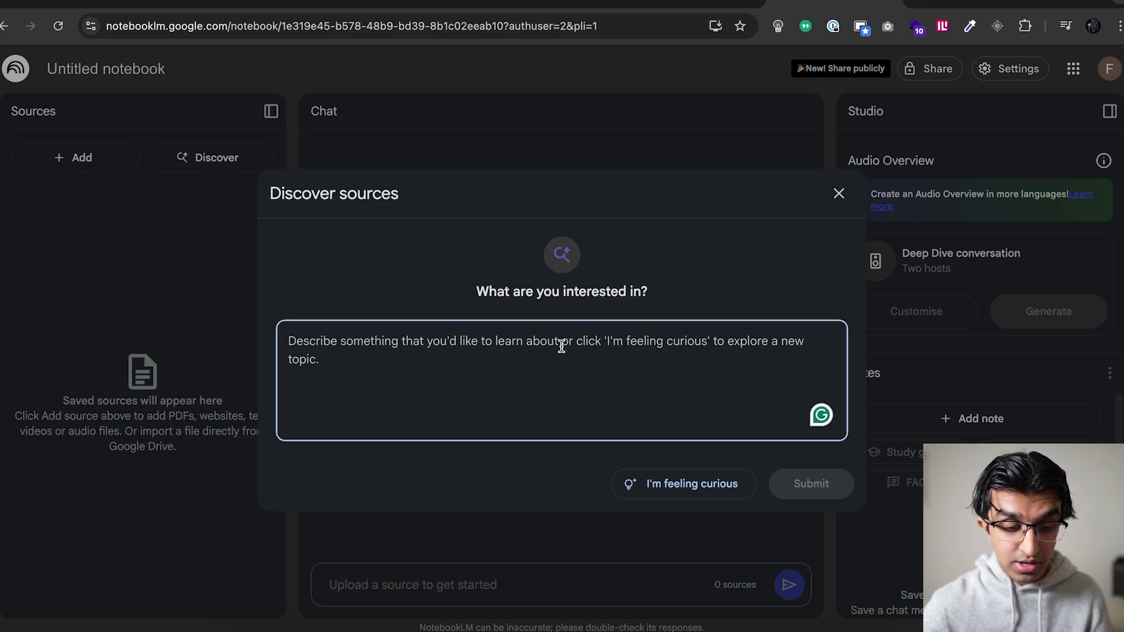
key(ctrl+v)
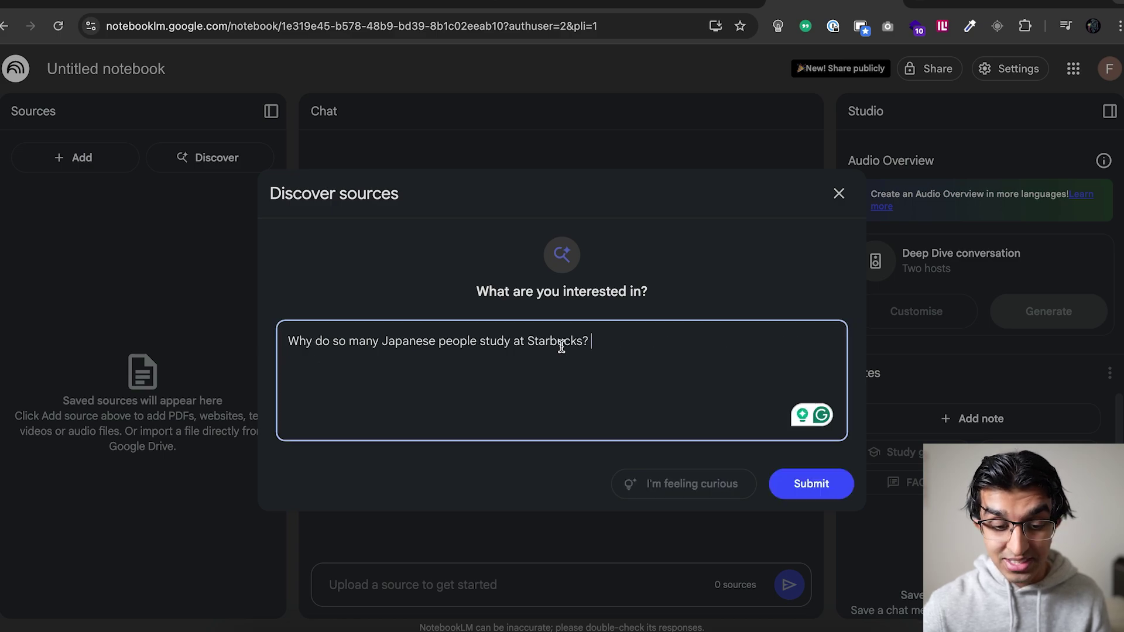
click(813, 490)
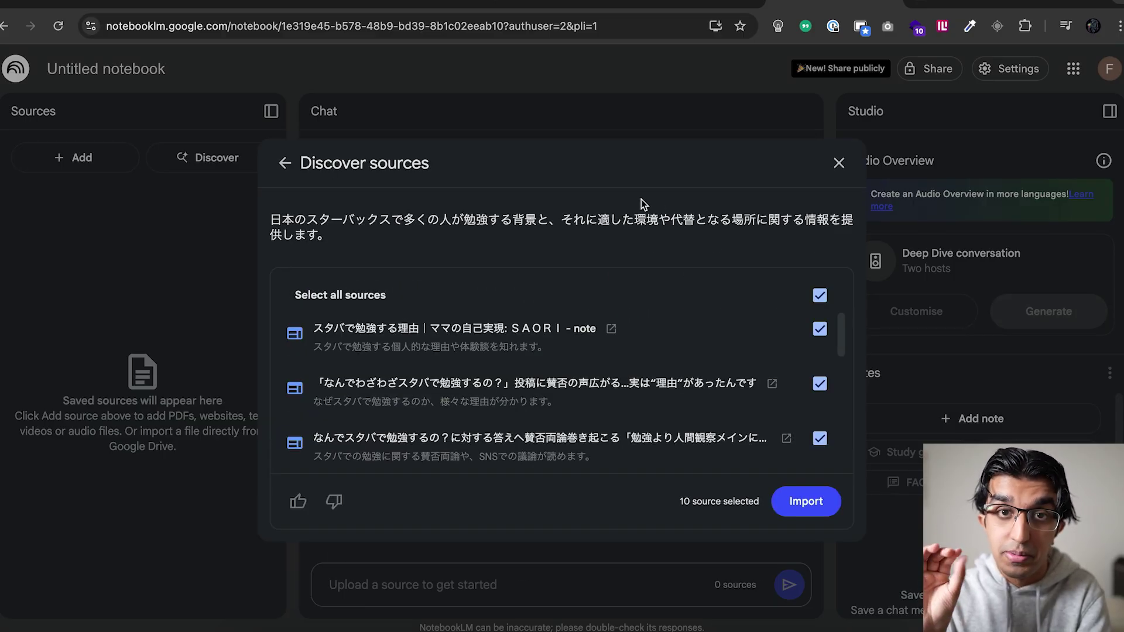
click(808, 505)
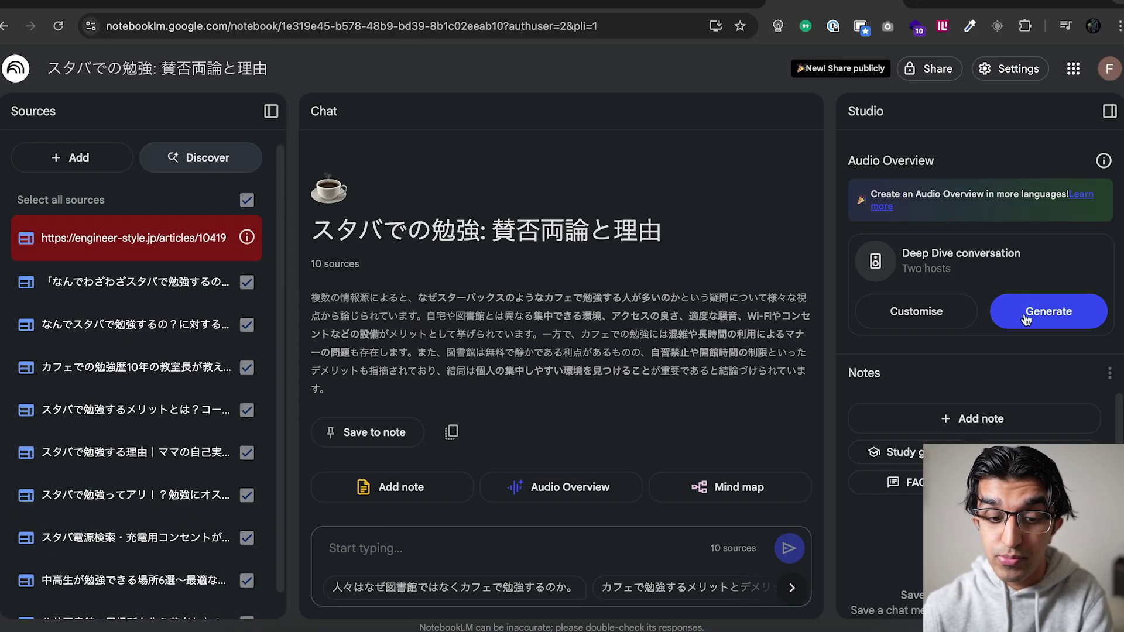
Generate an Audio Overview customised with Japanese-only beginner instructions replacing the pasted bilingual ones
click(916, 314)
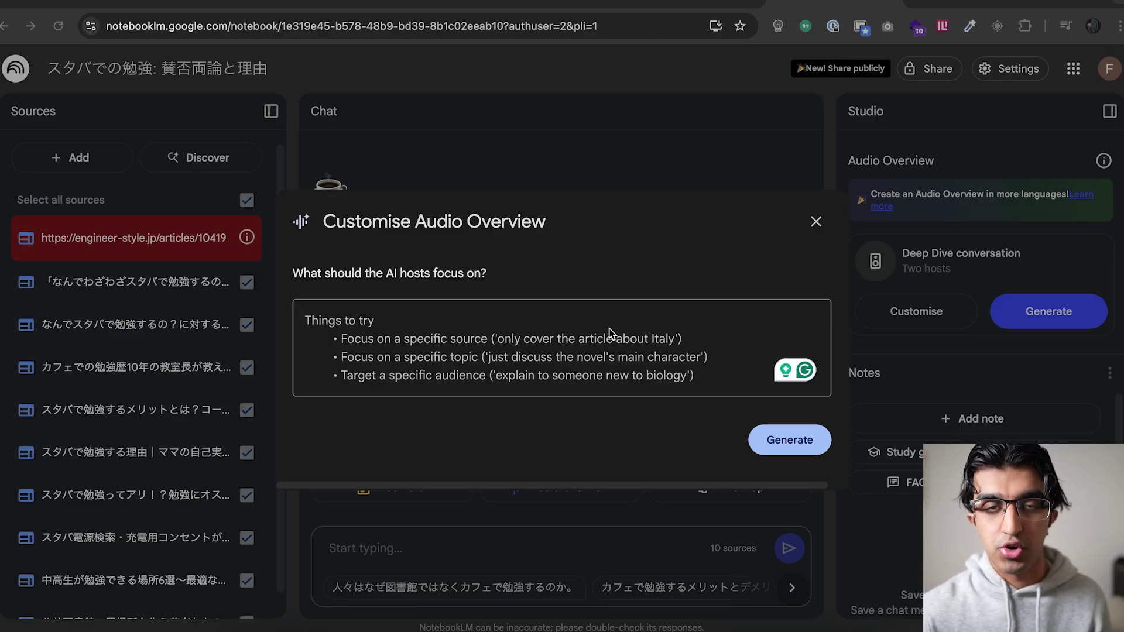
click(575, 339)
text(You’re teaching a Japanese to an English native. Provide bilingual lessons explaining the Japanese text. Keep it 70% Japanese, 30% English. Say the complicated term in English and then proceed to explain it in Japanese. Try to use simpler Japanese most of the time.)
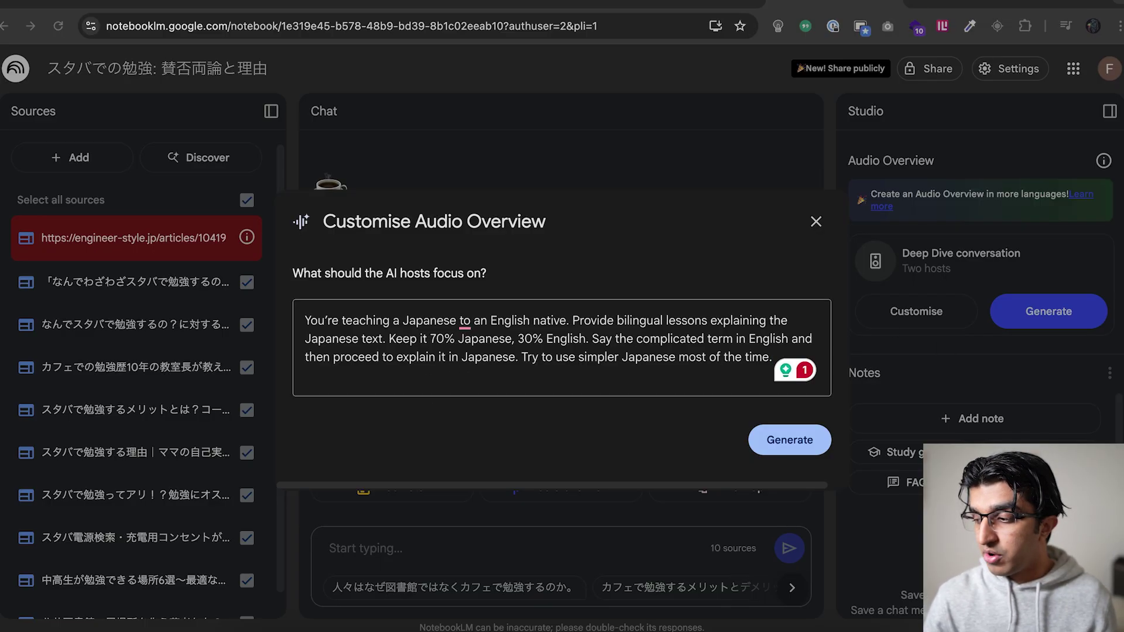
click(623, 357)
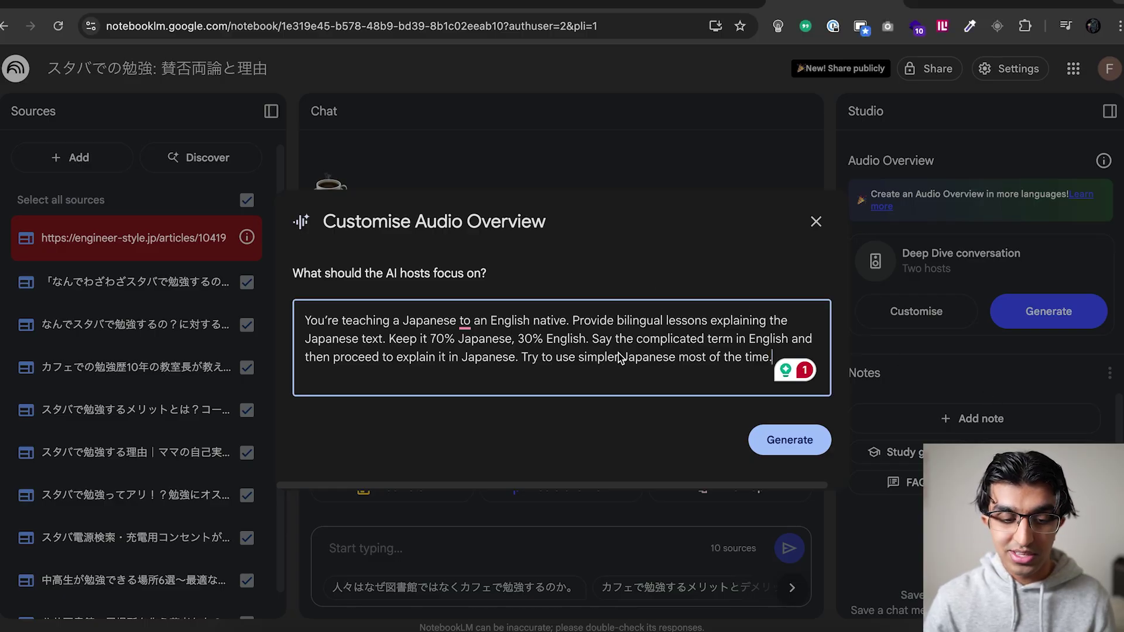
key(ctrl+a)
text(Provide monilingual lessons explaining the text to a Japanese beginner.. Keep it 100% Japanese. Only use simplerer Japanese to explain the ideas.. Explain it like it would be explained to a child.)
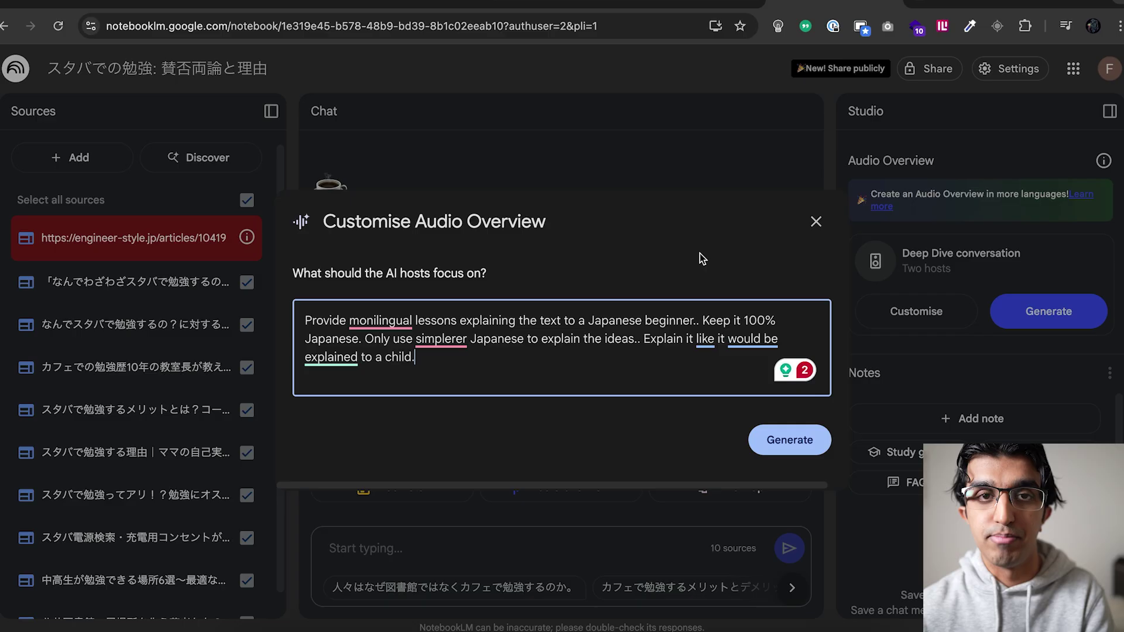
click(790, 440)
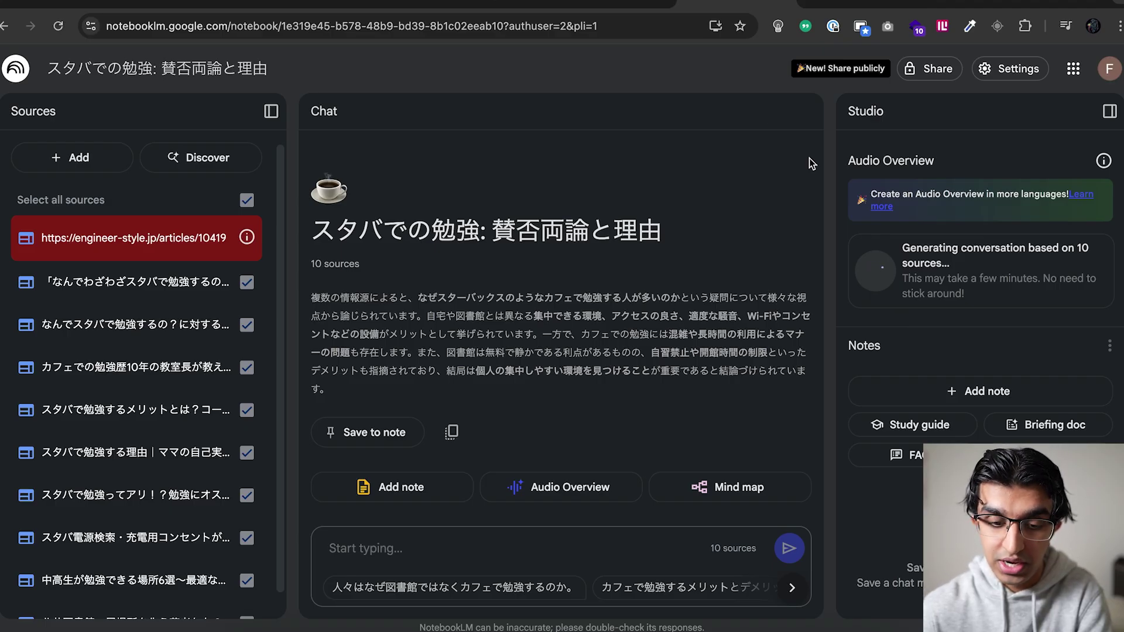
Recheck the X example post, then go to the NotebookLM home page and create a new notebook
click(612, 5)
scroll(624, 293, down, 3)
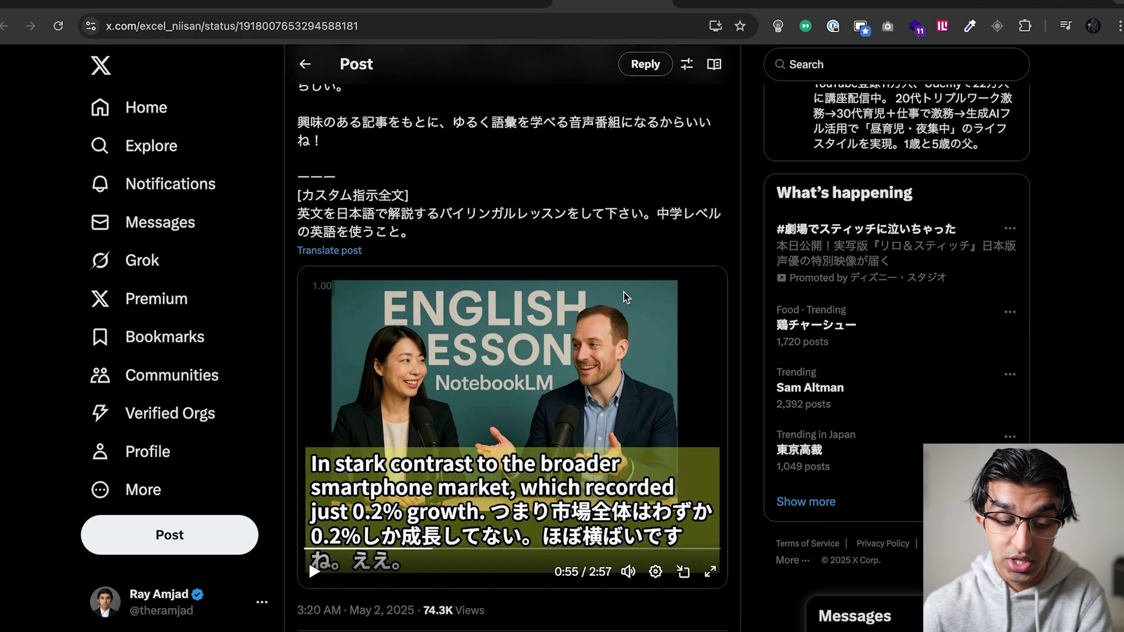
scroll(624, 293, up, 5)
click(737, 5)
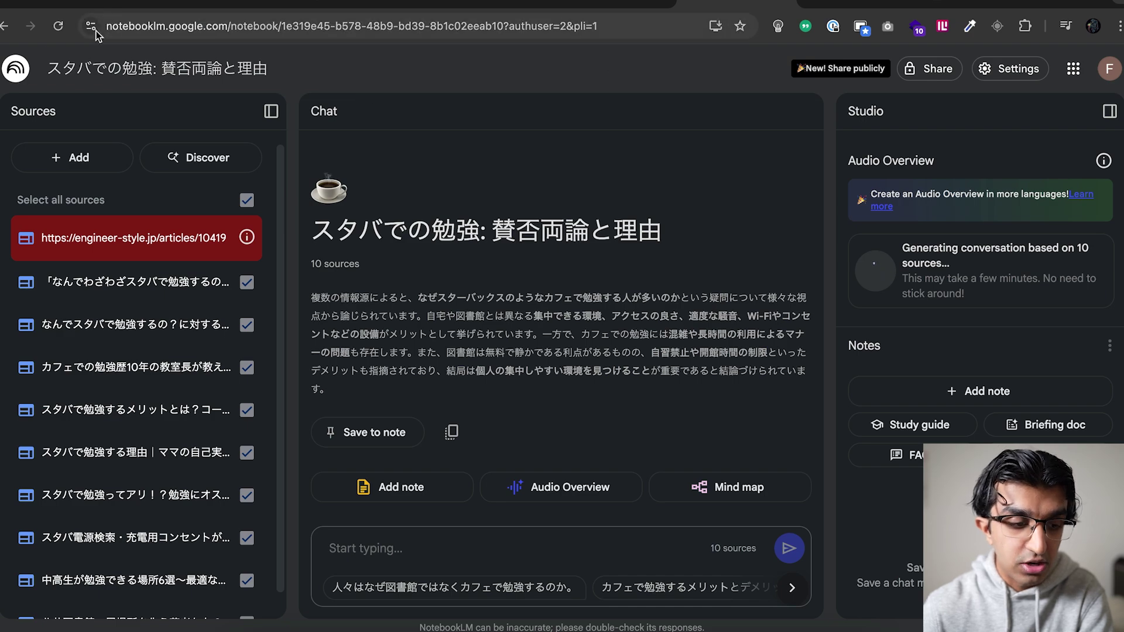
click(24, 68)
click(171, 275)
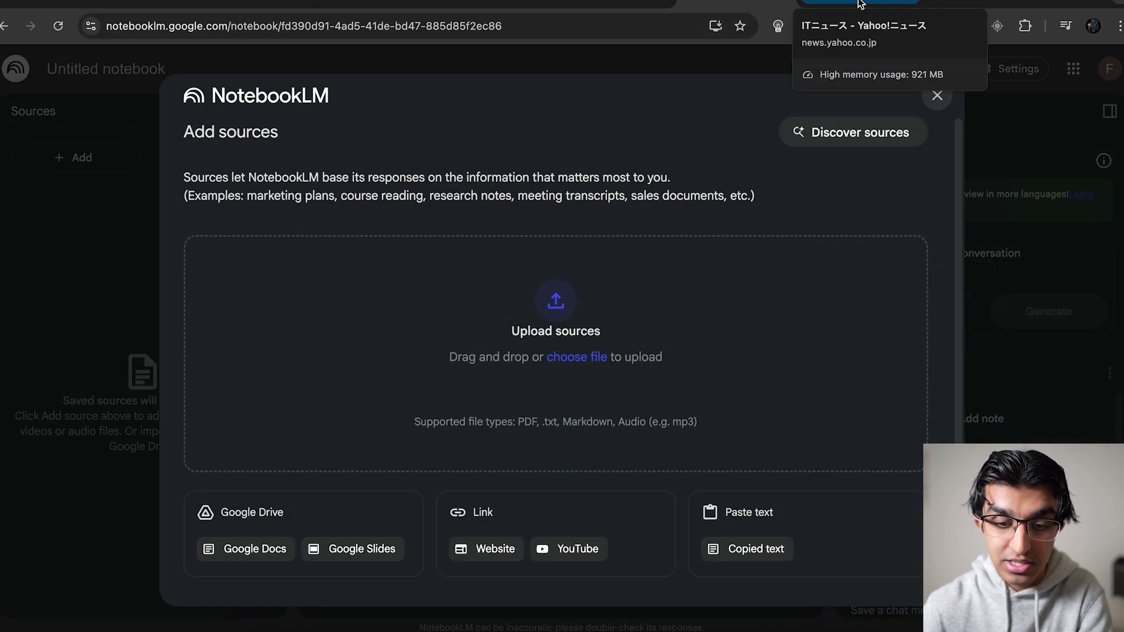
Open the Yahoo! News IT article マイナカード、iPhoneに搭載 and select its address-bar URL
click(859, 4)
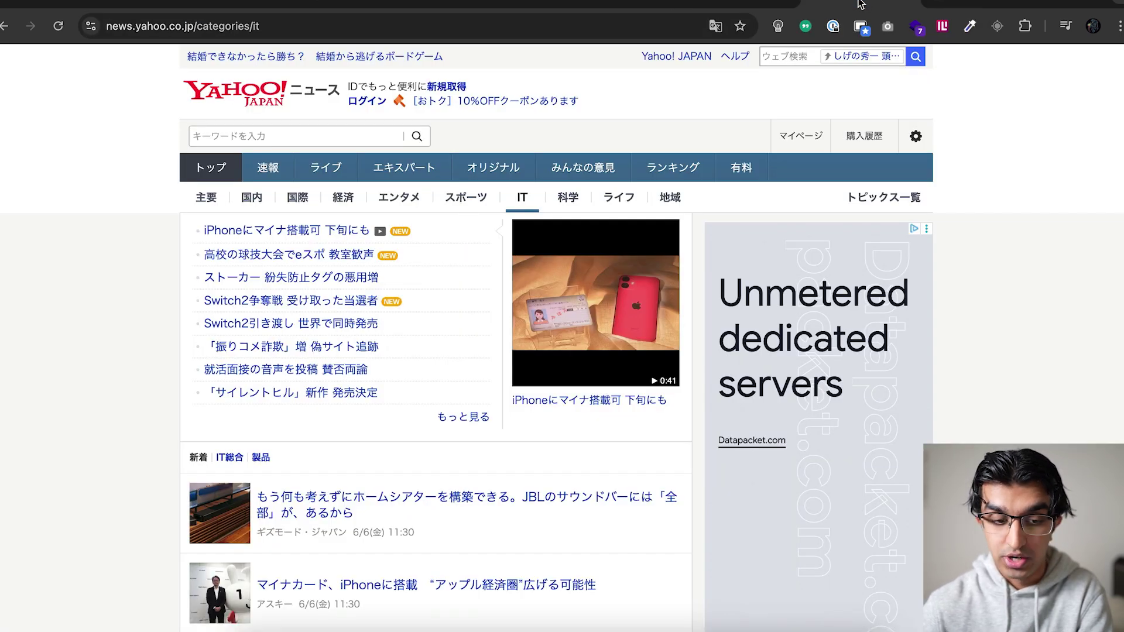
scroll(413, 387, down, 8)
scroll(413, 387, up, 7)
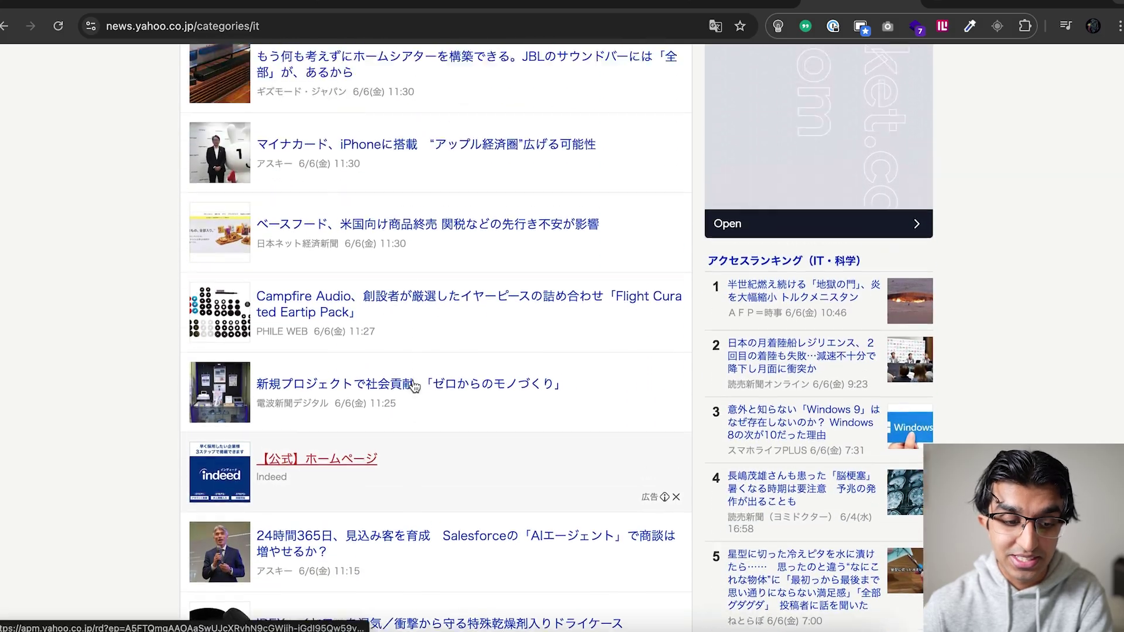
scroll(415, 387, down, 3)
scroll(414, 386, down, 1)
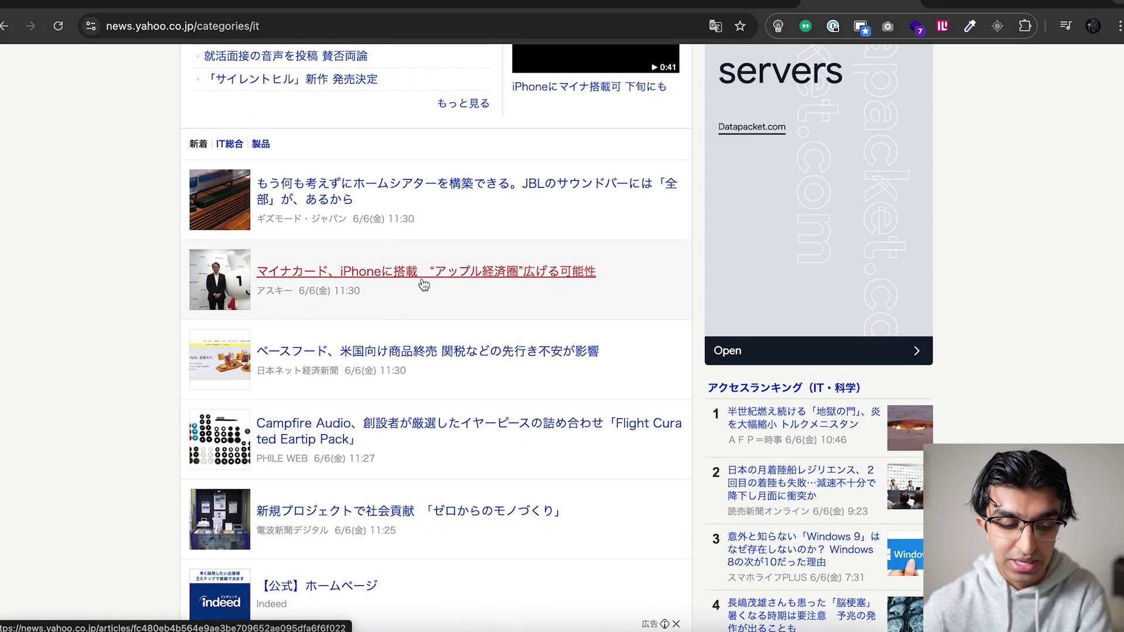
click(490, 286)
scroll(495, 416, down, 15)
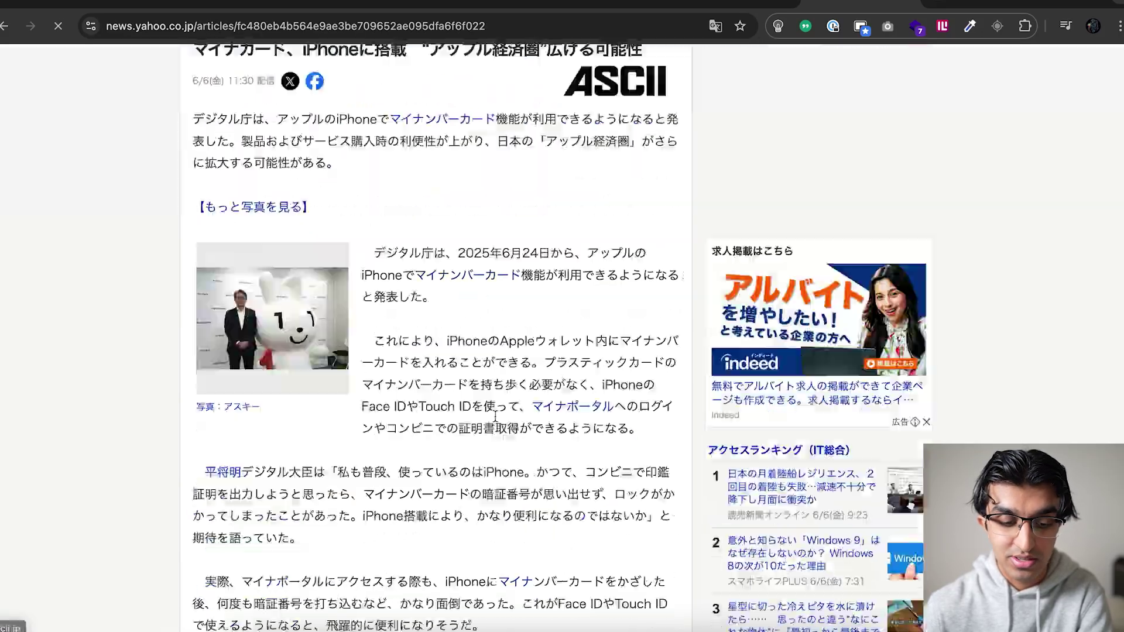
scroll(495, 415, down, 6)
scroll(495, 380, up, 20)
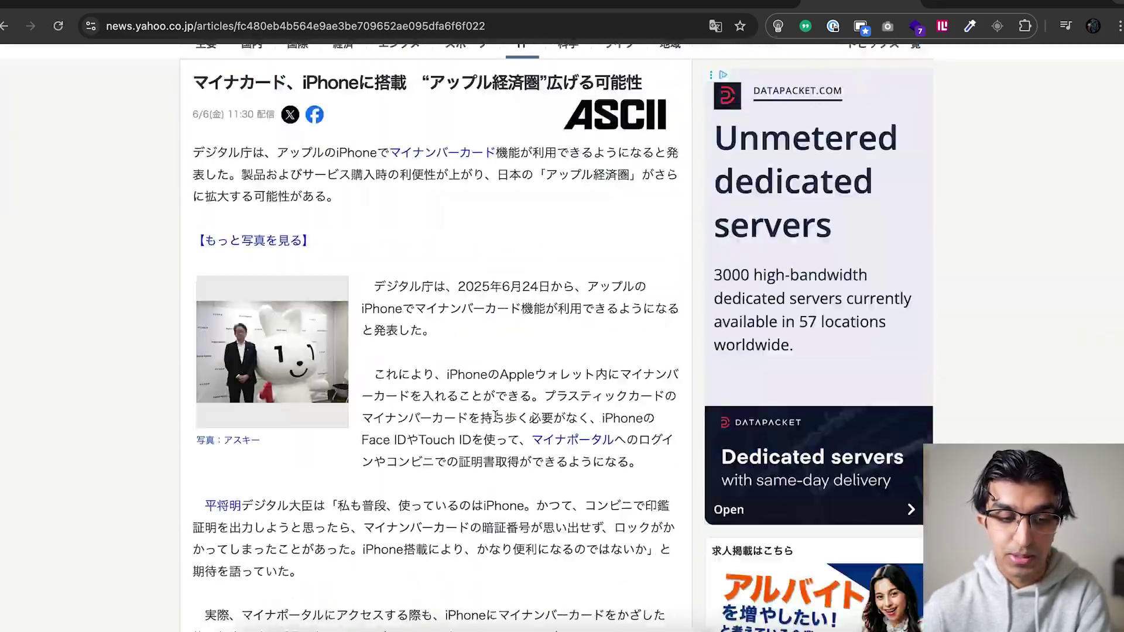
click(545, 29)
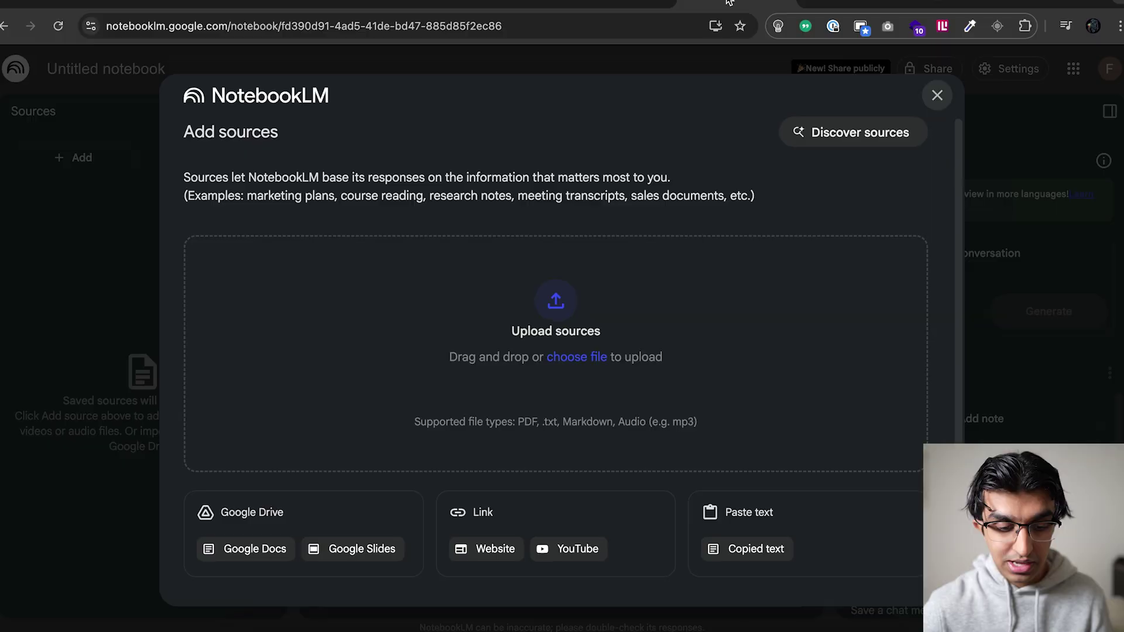
Add the copied Yahoo article URL as the notebook's website source
click(738, 4)
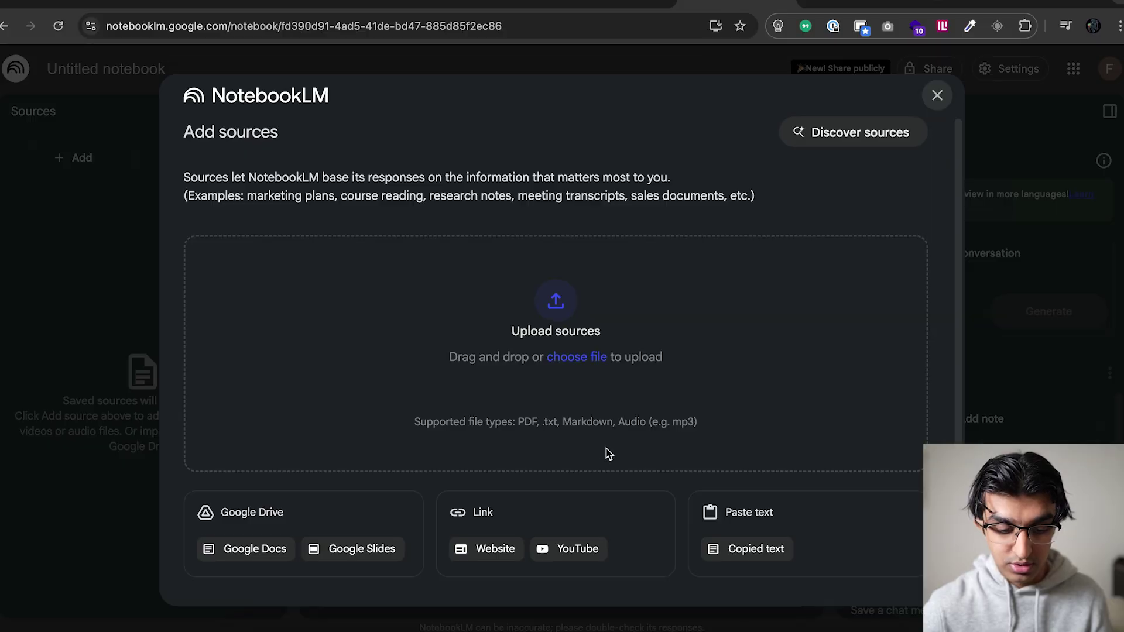
click(489, 548)
text(https://news.yahoo.co.jp/articles/fc480eb4b564e9ae3be709652fe095dfa6f6f022)
click(904, 548)
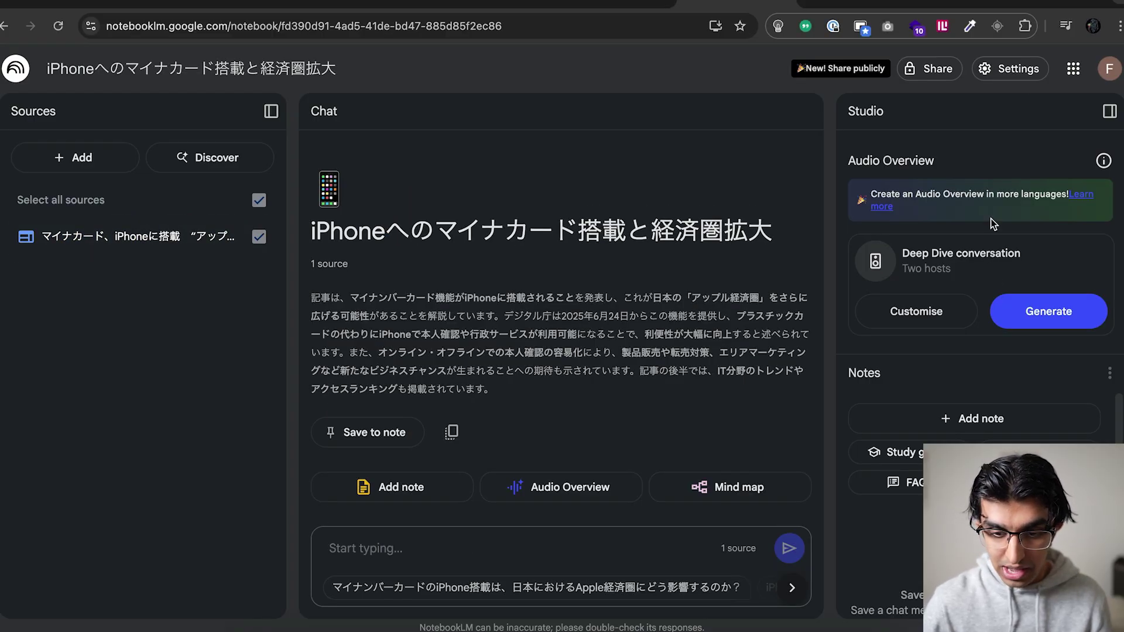
Set the notebook's output language to 日本語 and save
click(1010, 68)
click(1022, 176)
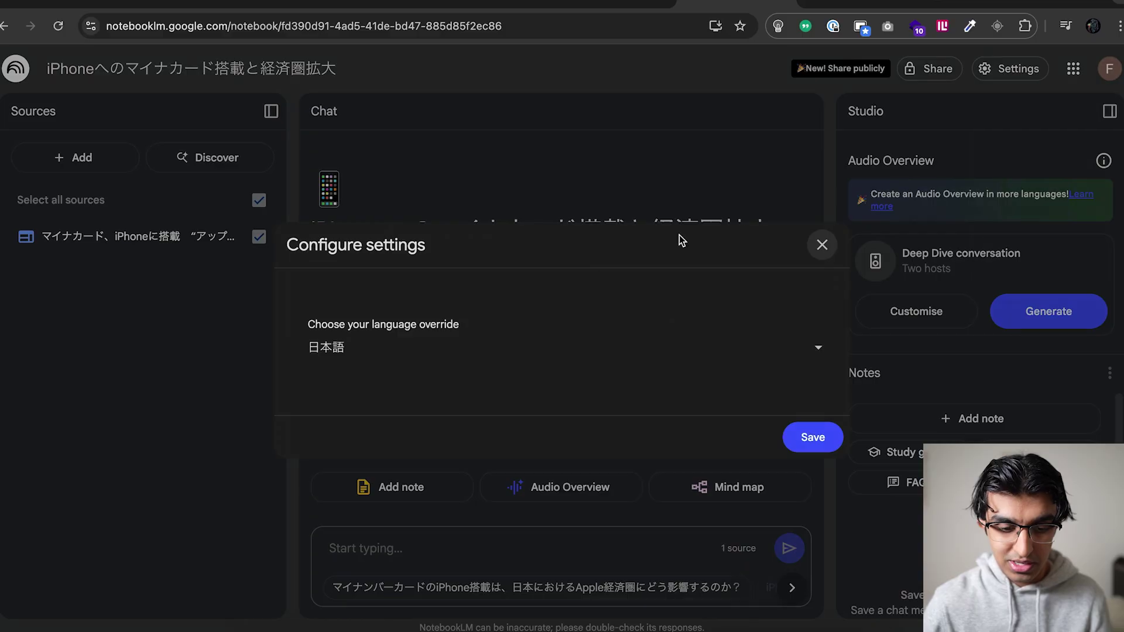
click(822, 245)
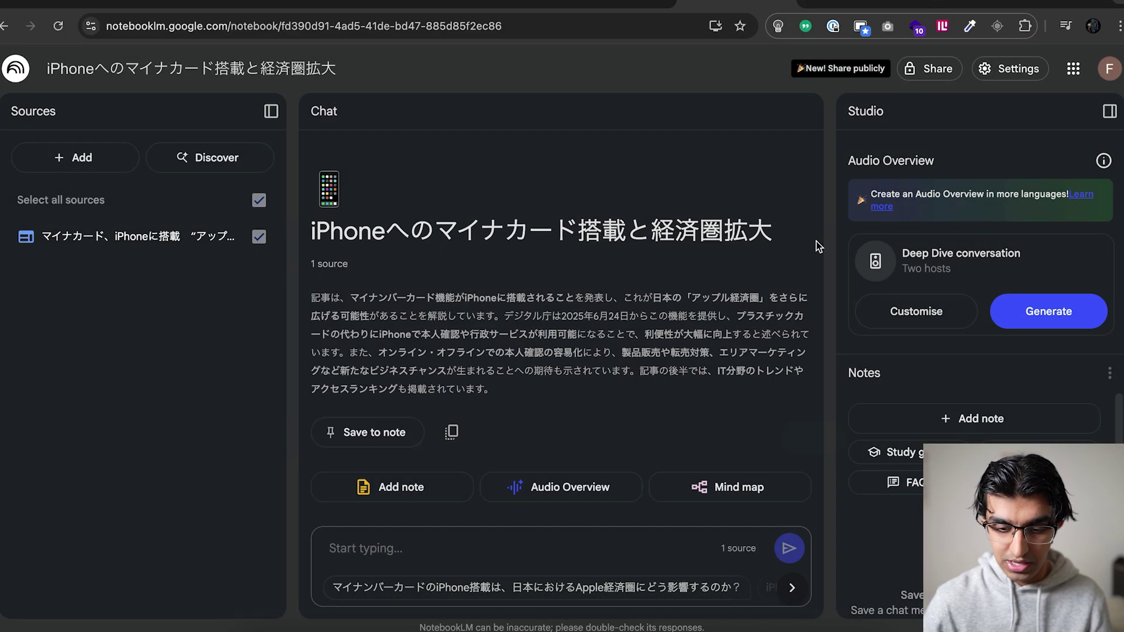
Generate an Audio Overview customised with the pasted bilingual-lesson instructions
click(917, 311)
text(You’re teaching a Japanese to an English native. Provide bilingual lessons explaining the Japanese text. Keep it 70% Japanese, 30% English. Say the complicated term in English and then proceed to explain it in Japanese. Try to use simpler Japanese most of the time.)
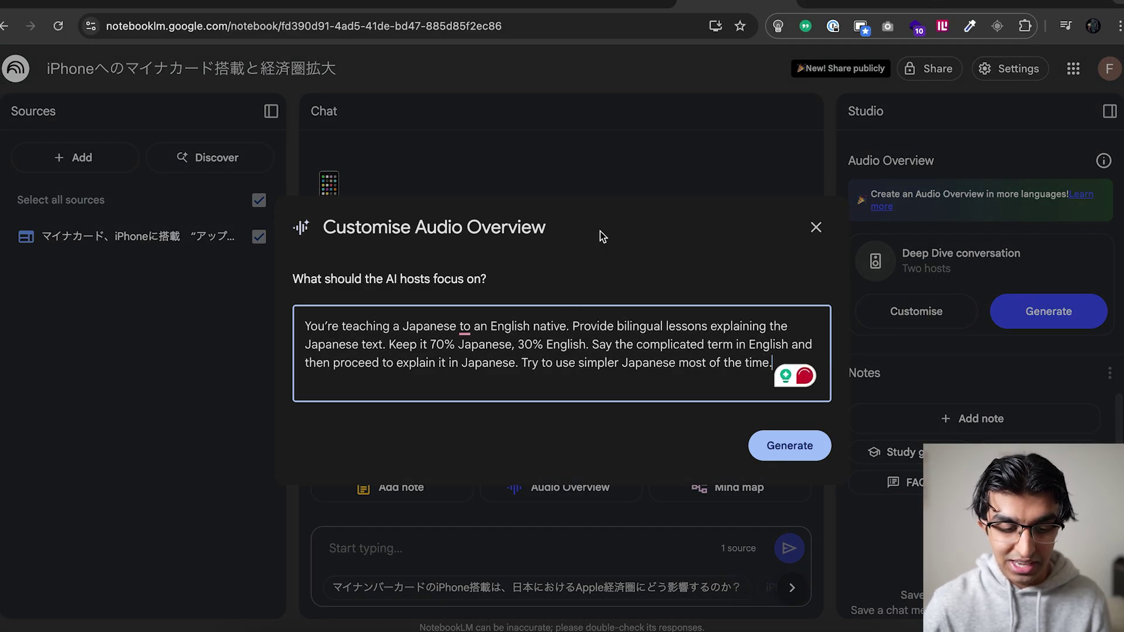
click(786, 440)
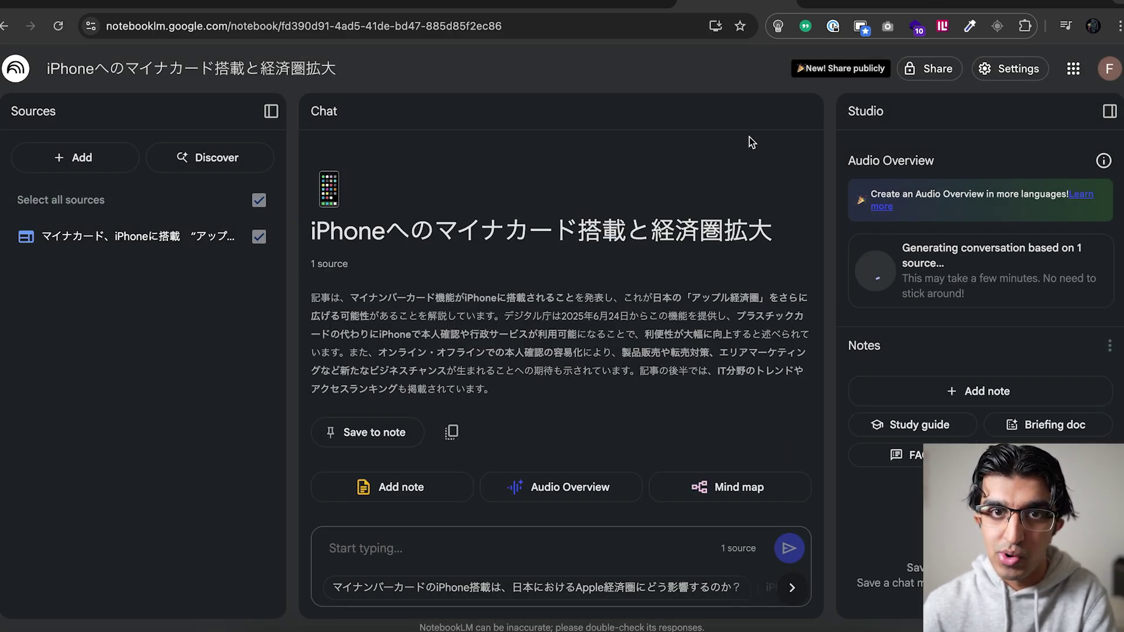
click(972, 3)
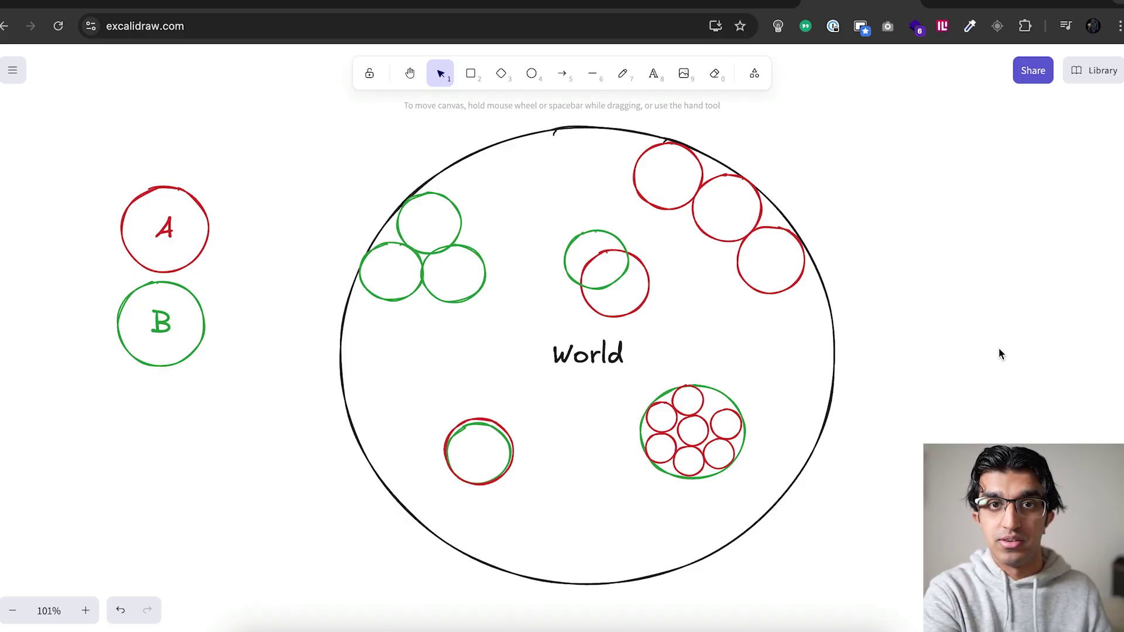
Zoom in on the World diagram's A and B circles, then return to the Starbucks study notebook
ctrl+scroll(688, 337, up, 3)
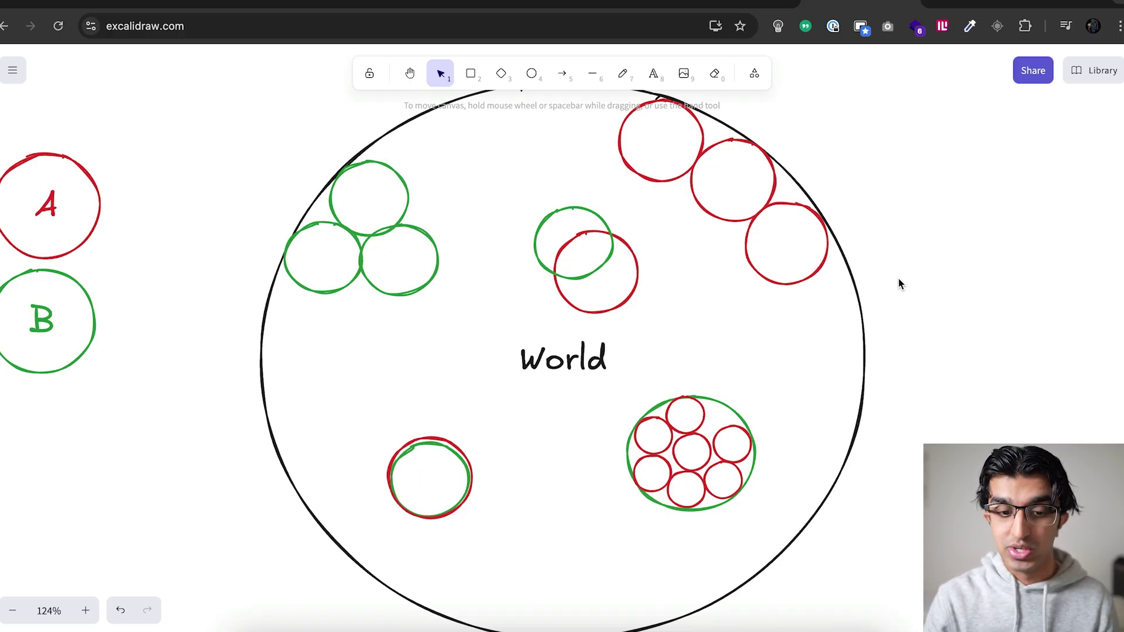
key(ctrl+Tab)
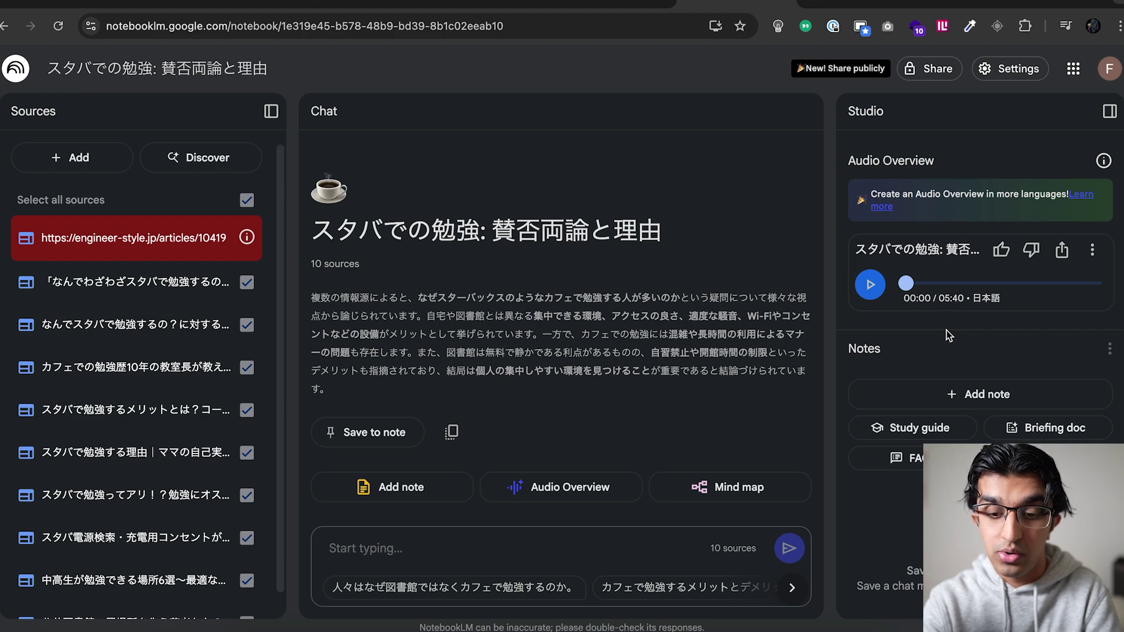
Play the 05:40 Japanese Audio Overview in the Studio panel
scroll(946, 330, up, 5)
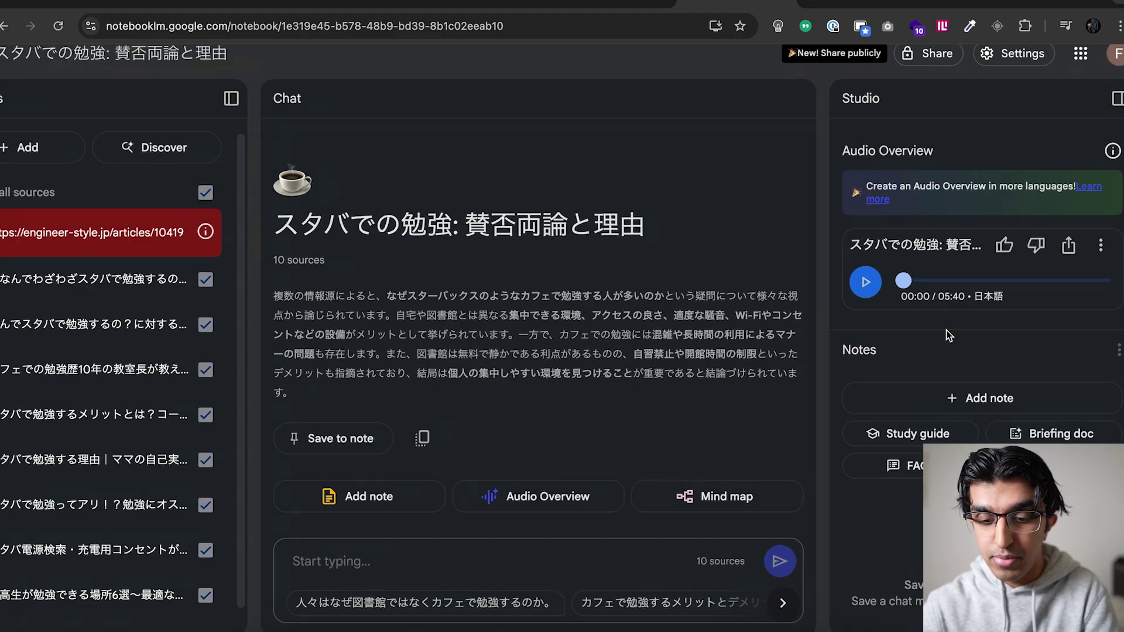
click(955, 287)
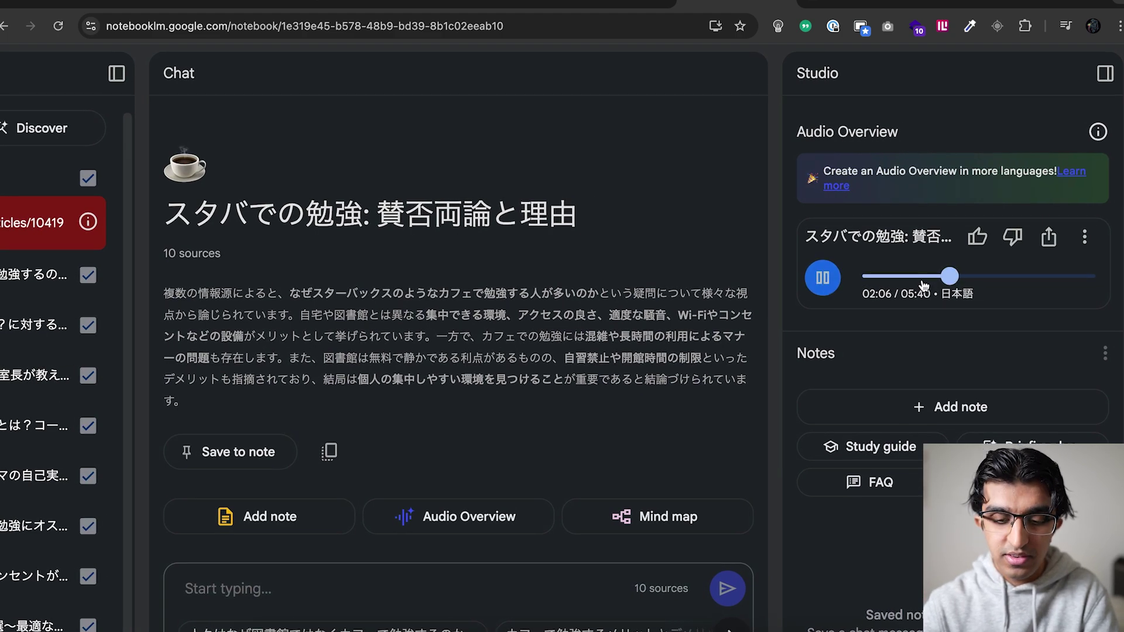